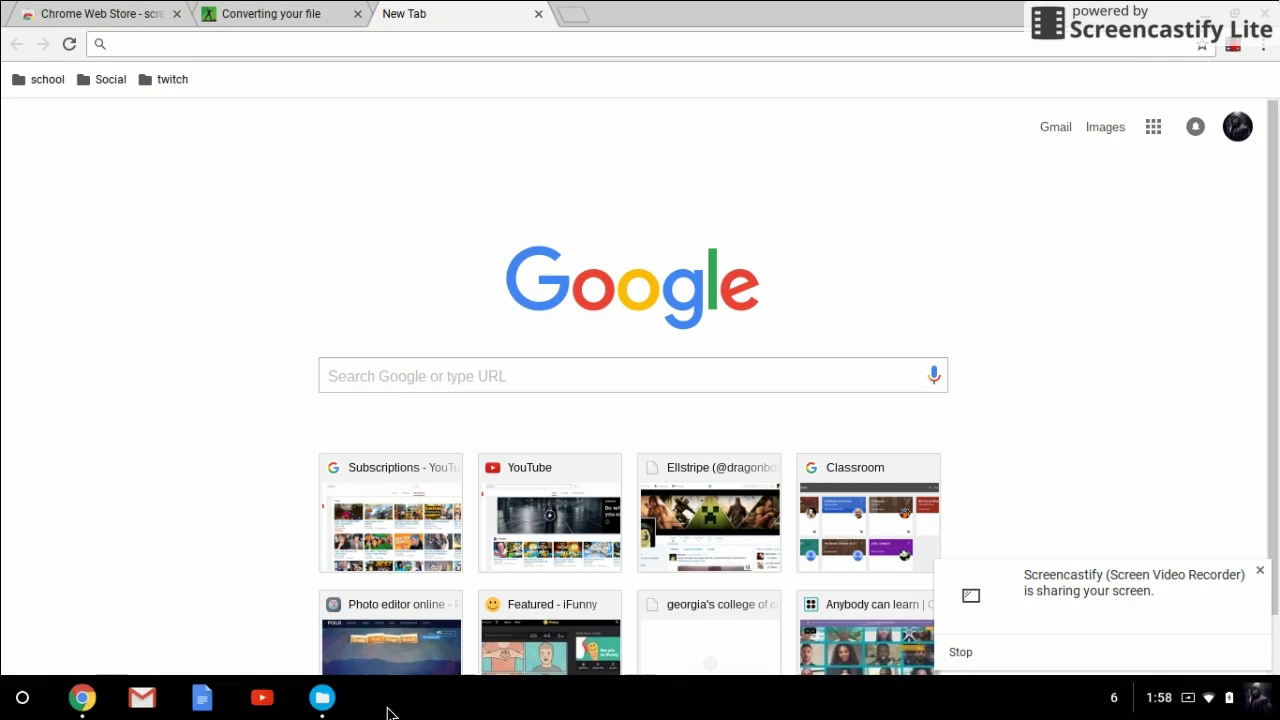
# - Browse the USB drive's PS4 > SHARE > SHAREFACTORY > VIDEOS folder, then return to the drive root
pyautogui.click(330, 705)
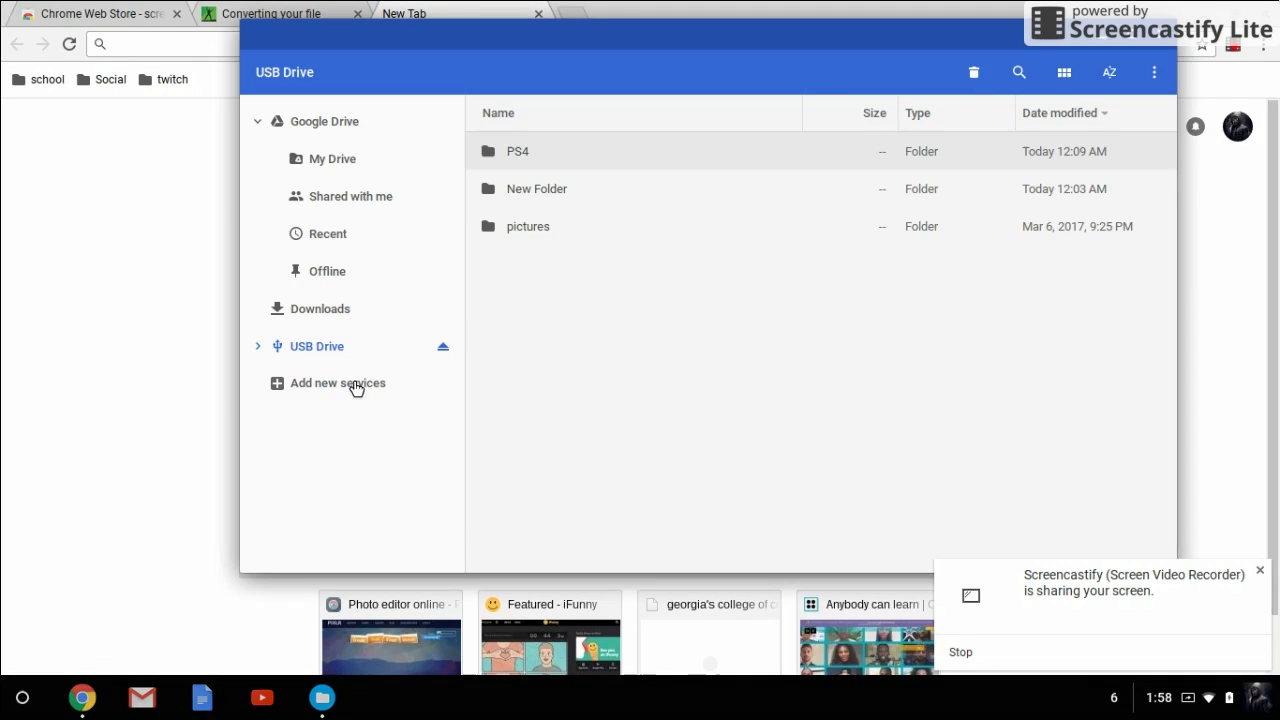
pyautogui.click(343, 352)
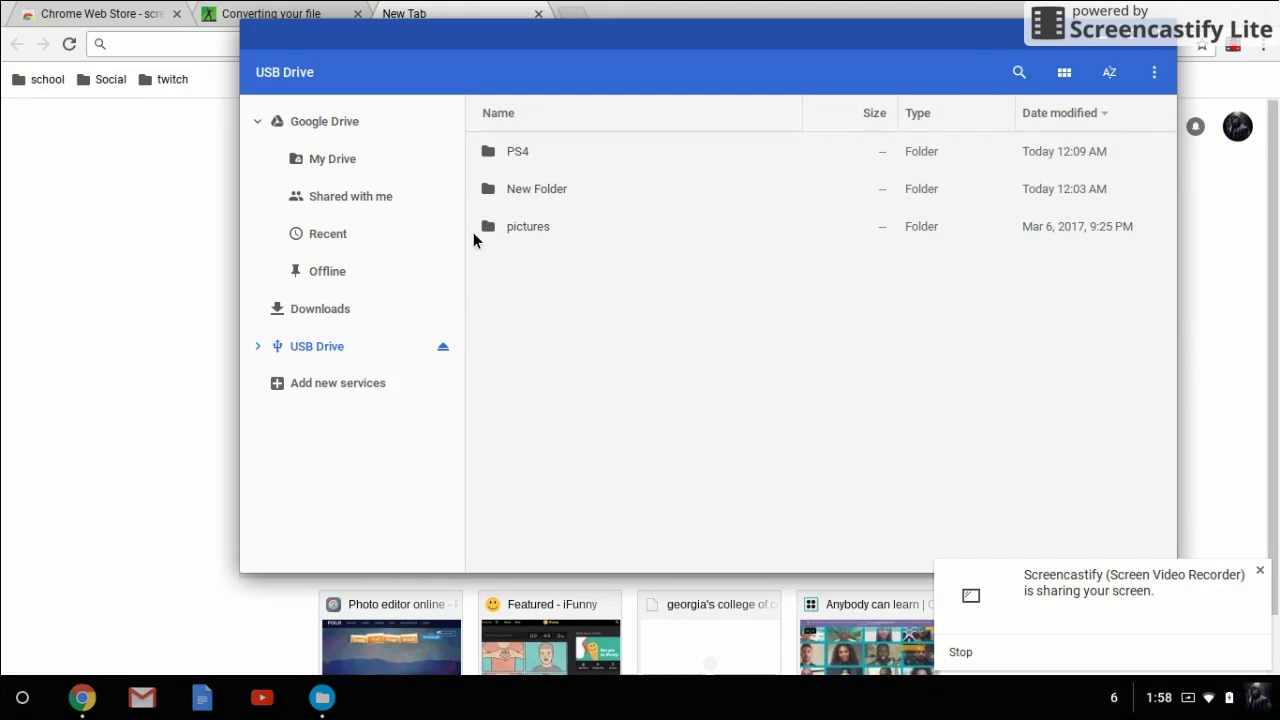
pyautogui.click(551, 159)
pyautogui.doubleClick(551, 159)
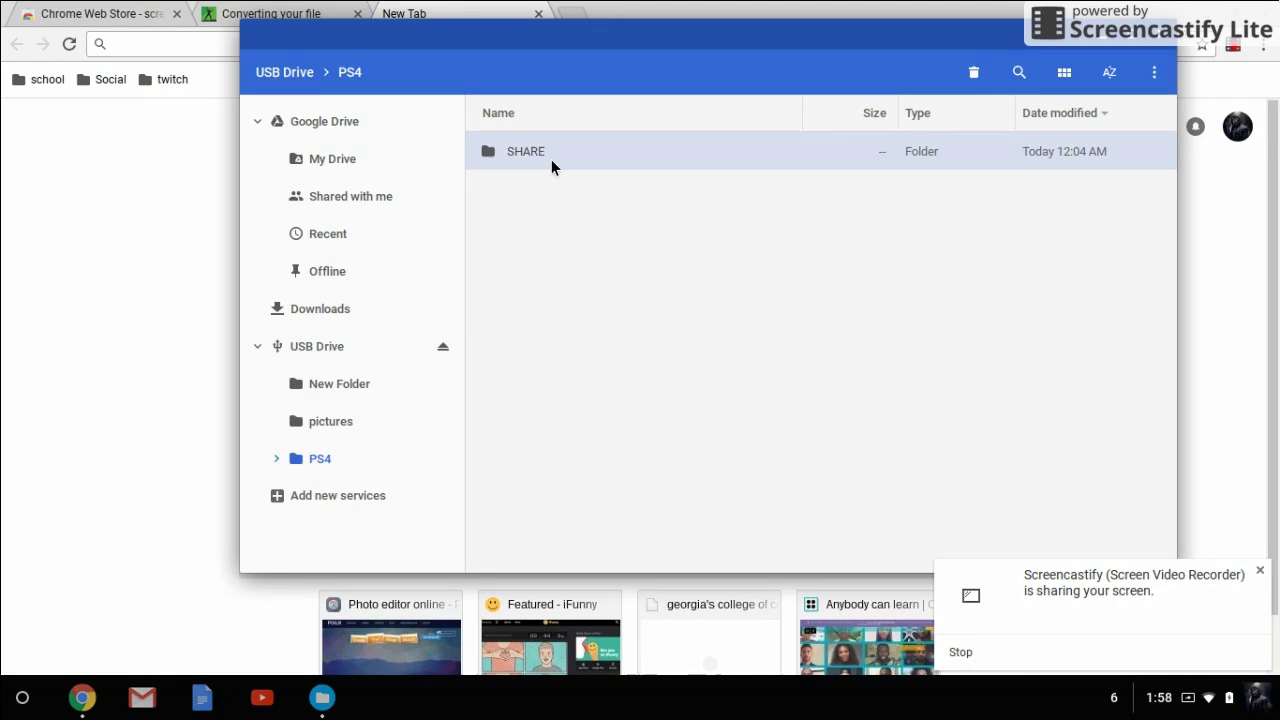
pyautogui.doubleClick(551, 159)
pyautogui.click(551, 159)
pyautogui.doubleClick(551, 159)
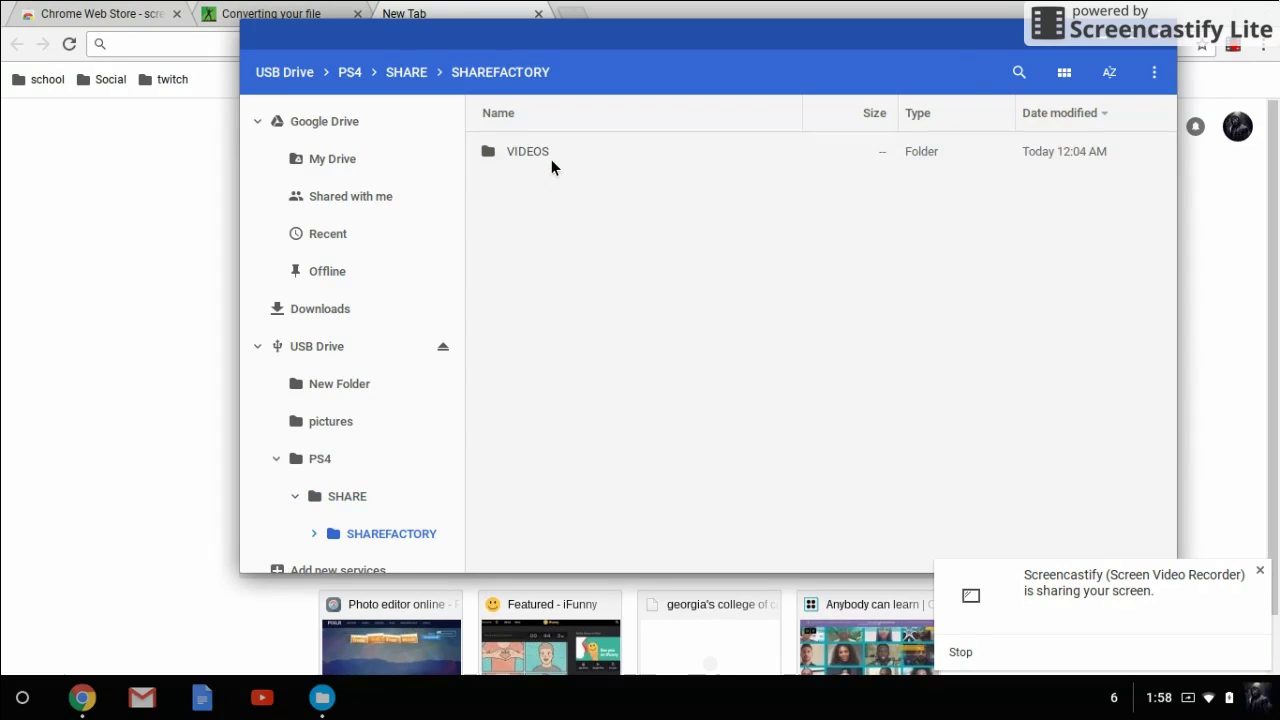
pyautogui.click(551, 159)
pyautogui.doubleClick(551, 159)
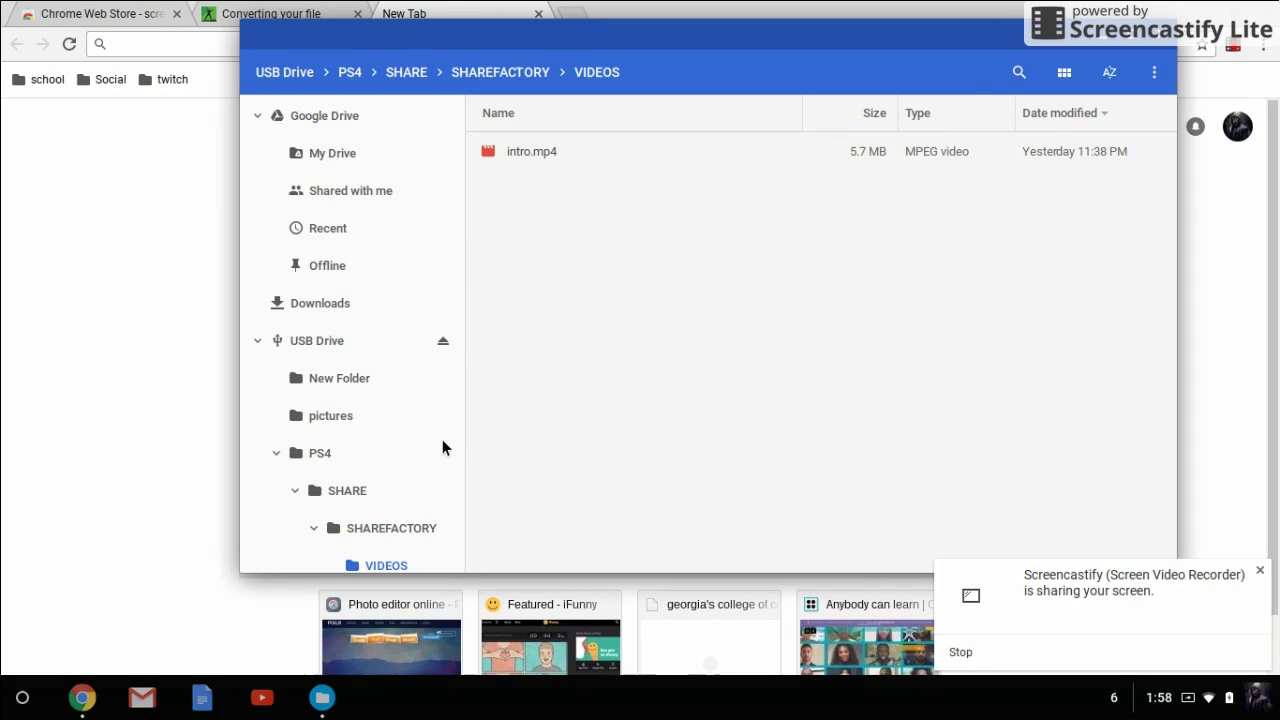
pyautogui.click(351, 458)
pyautogui.click(344, 352)
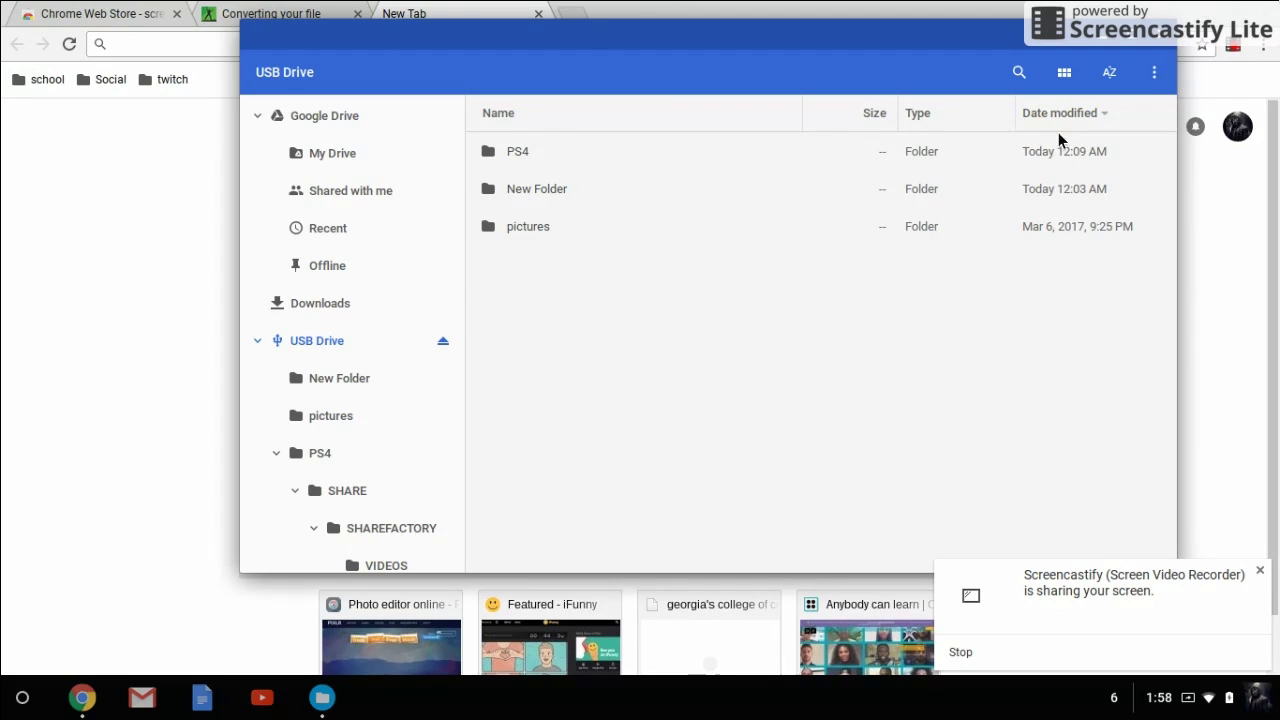
# - Create a new folder named SHAREFACTORY at the top level of the USB drive
pyautogui.click(1156, 78)
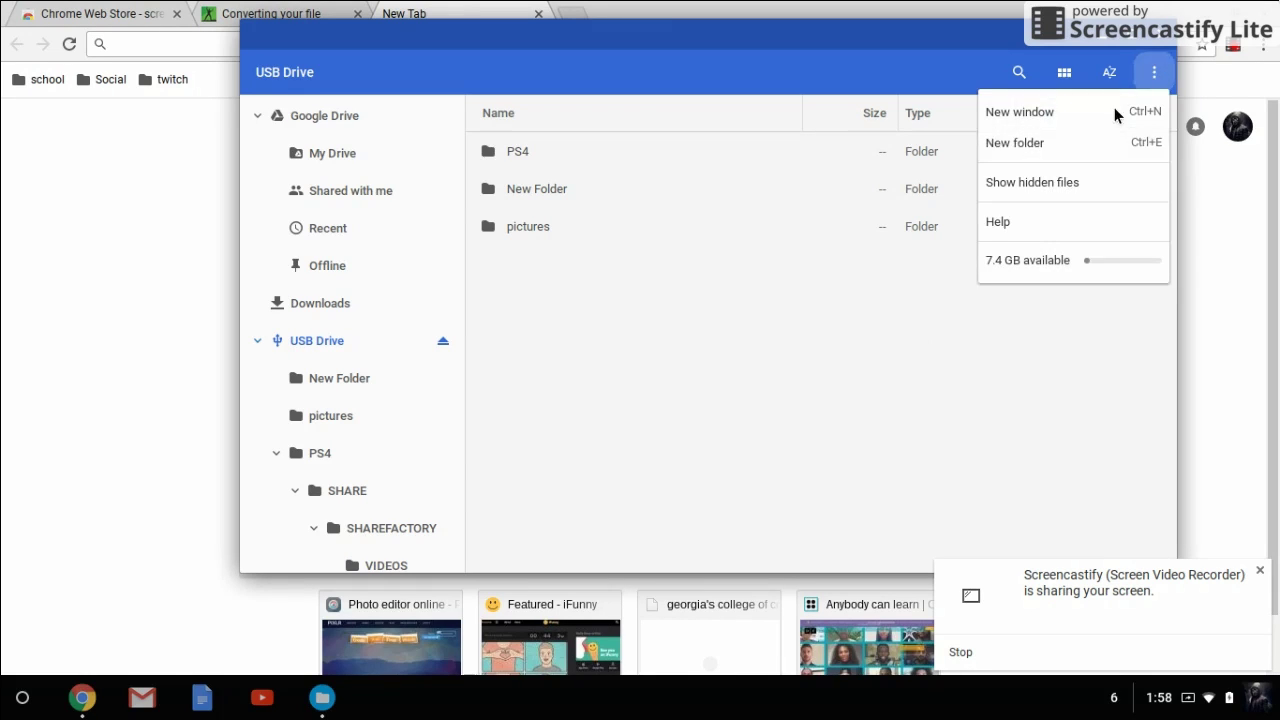
pyautogui.click(434, 337)
pyautogui.hotkey('ctrl', 'e')
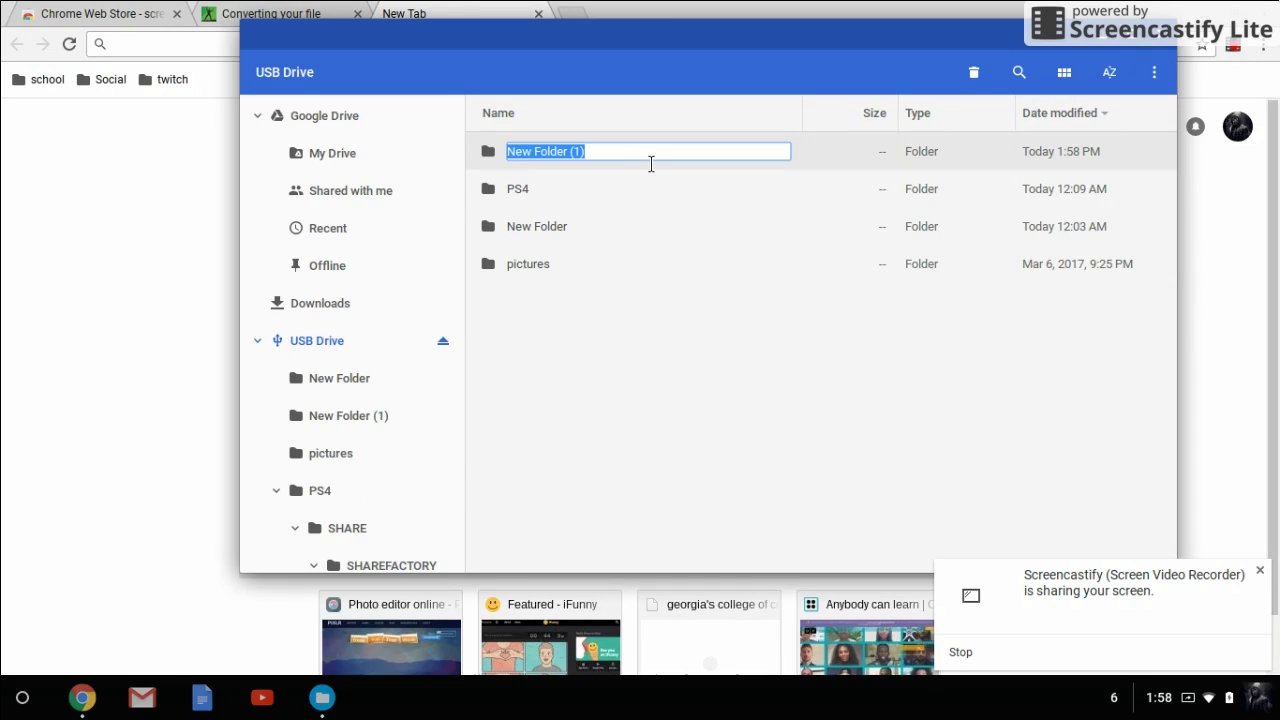
pyautogui.write('SHA')
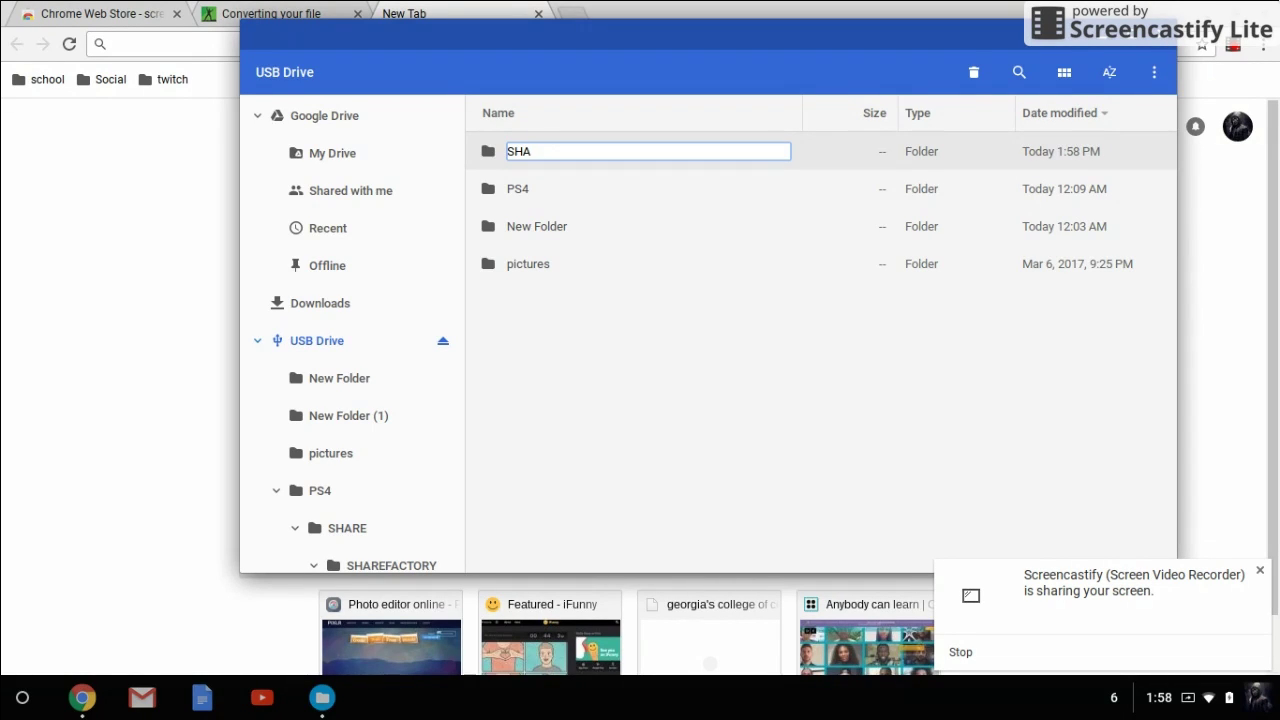
pyautogui.write('REFACTORY')
pyautogui.press('Return')
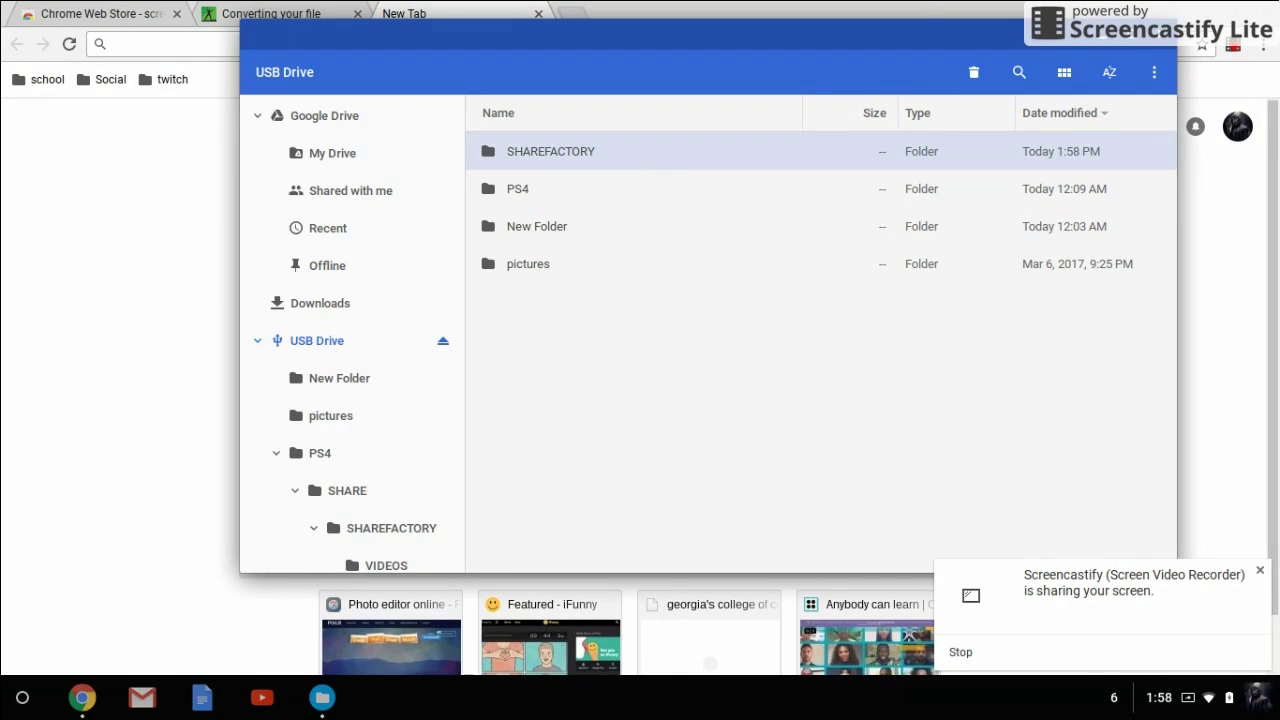
# - Inside SHAREFACTORY, create a subfolder named VIDEOS
pyautogui.doubleClick(639, 155)
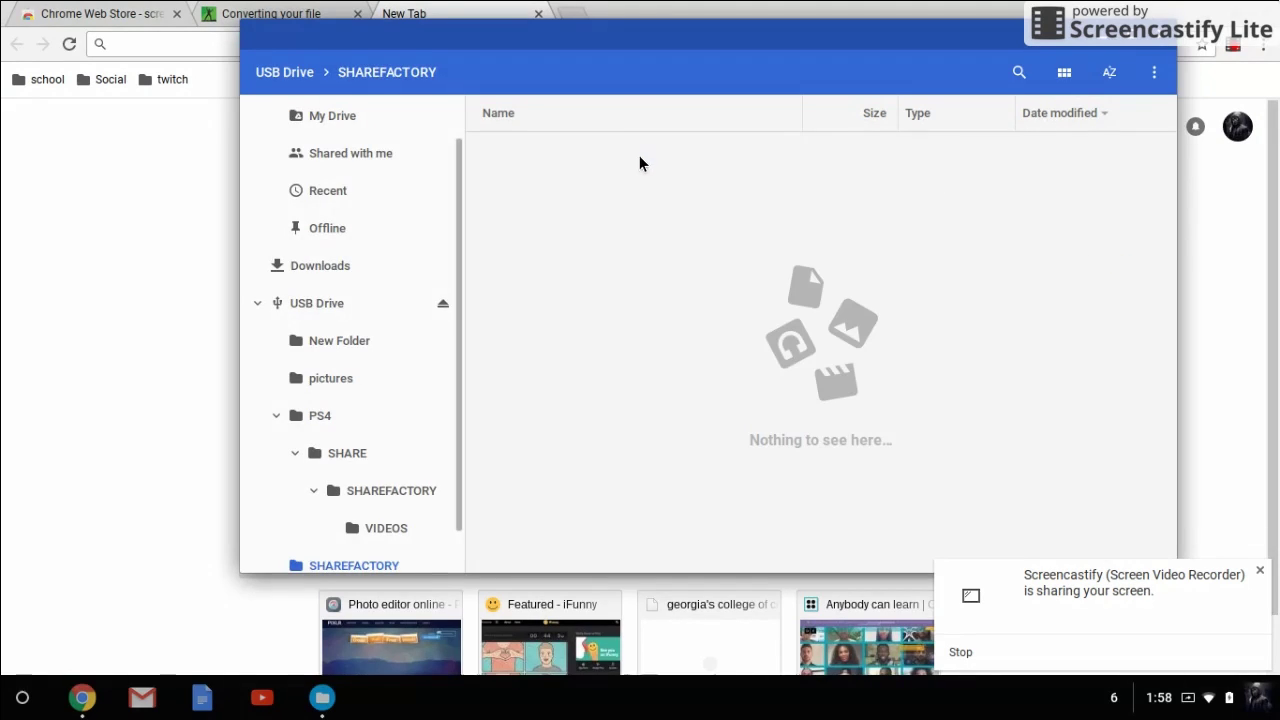
pyautogui.click(1157, 85)
pyautogui.click(1021, 140)
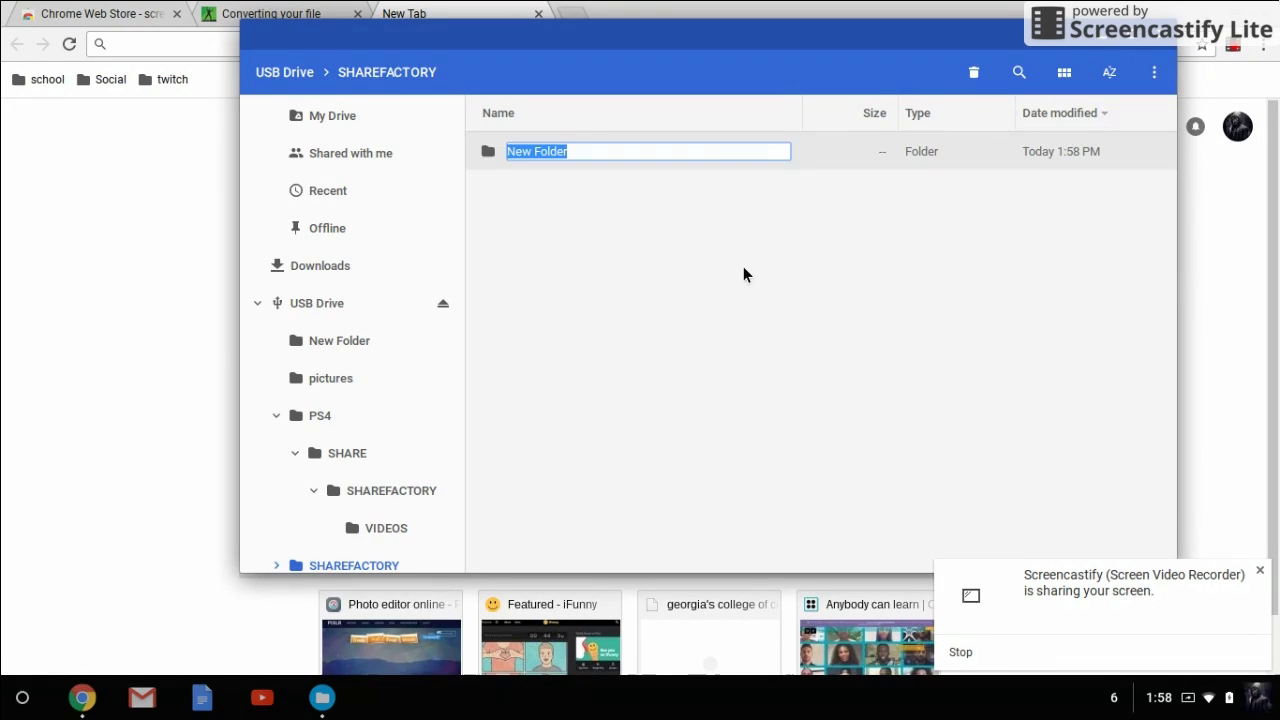
pyautogui.press('BackSpace')
pyautogui.write('VID')
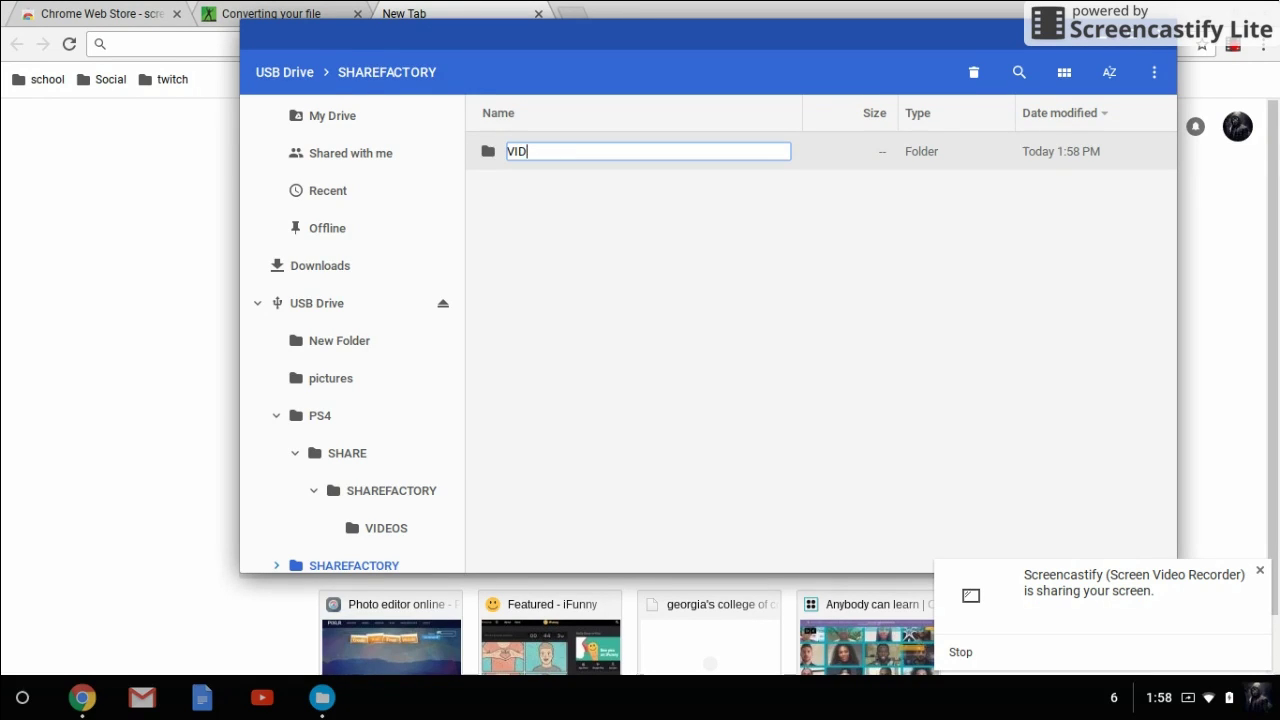
pyautogui.write('EOS')
pyautogui.press('Return')
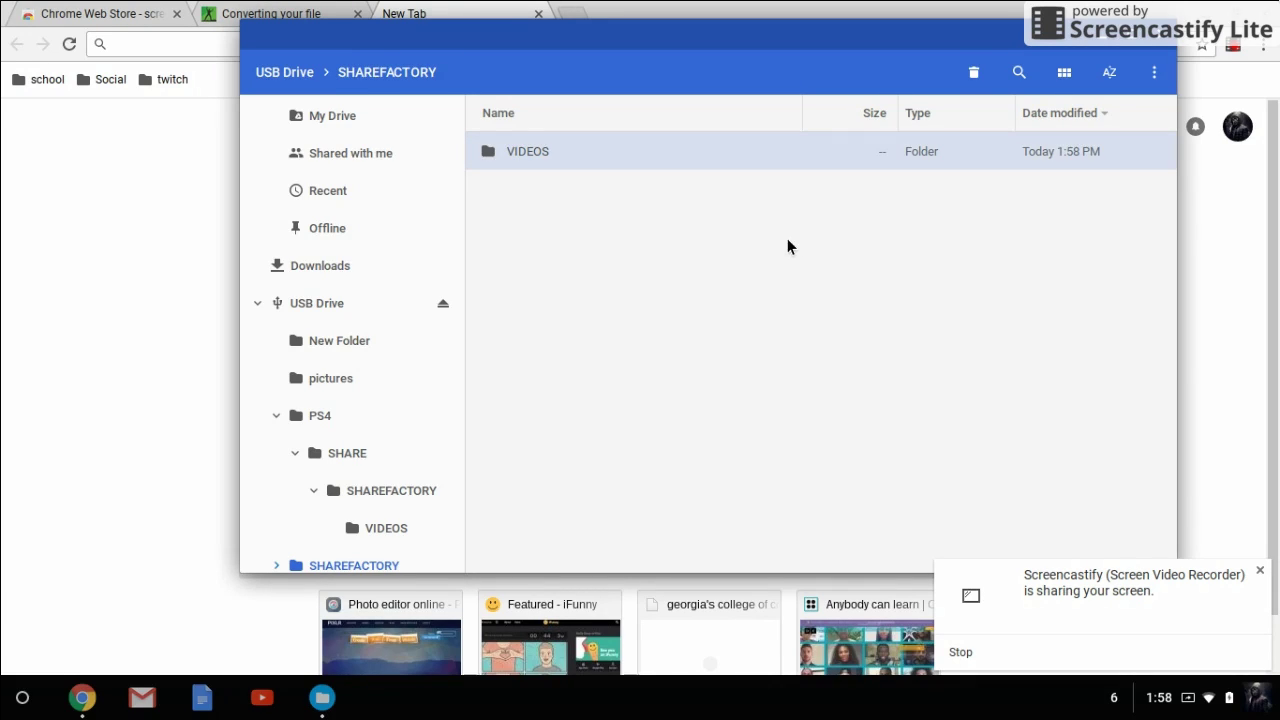
pyautogui.click(790, 246)
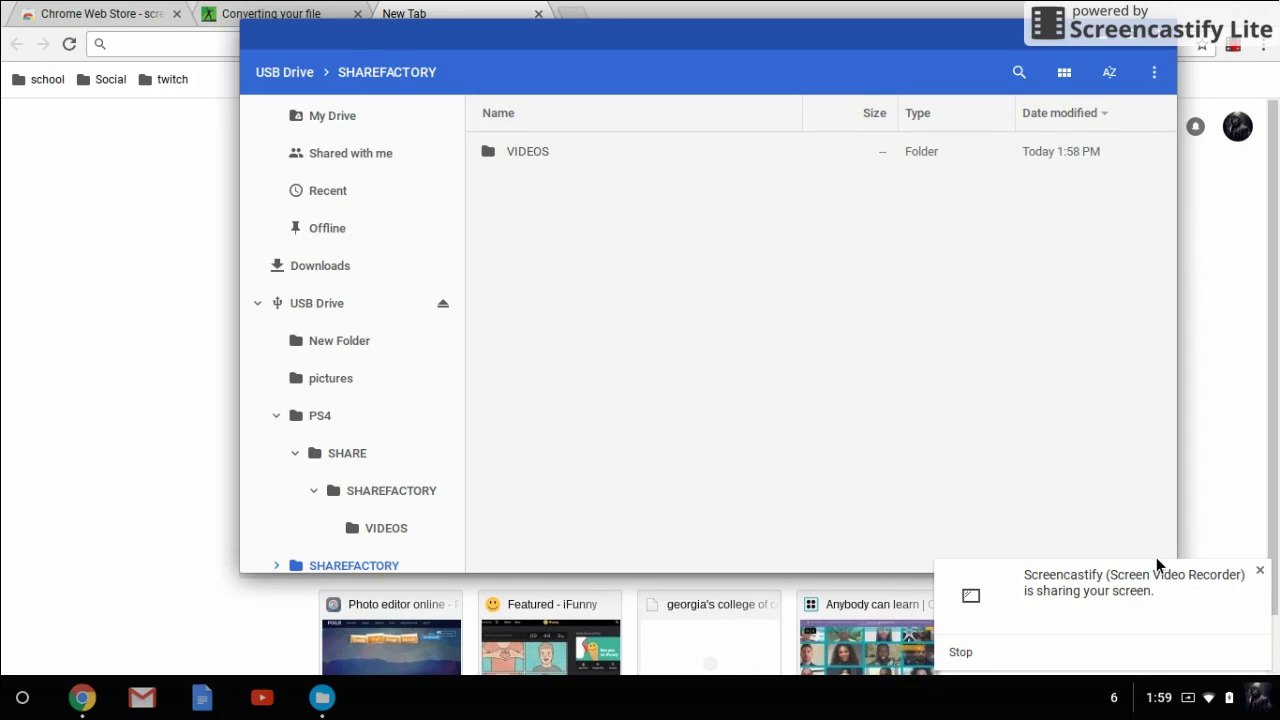
# - Search Google for 'what format of video does ps4 support' and see MP4, AVI, MPEG-2 TS, MKV listed
pyautogui.click(975, 655)
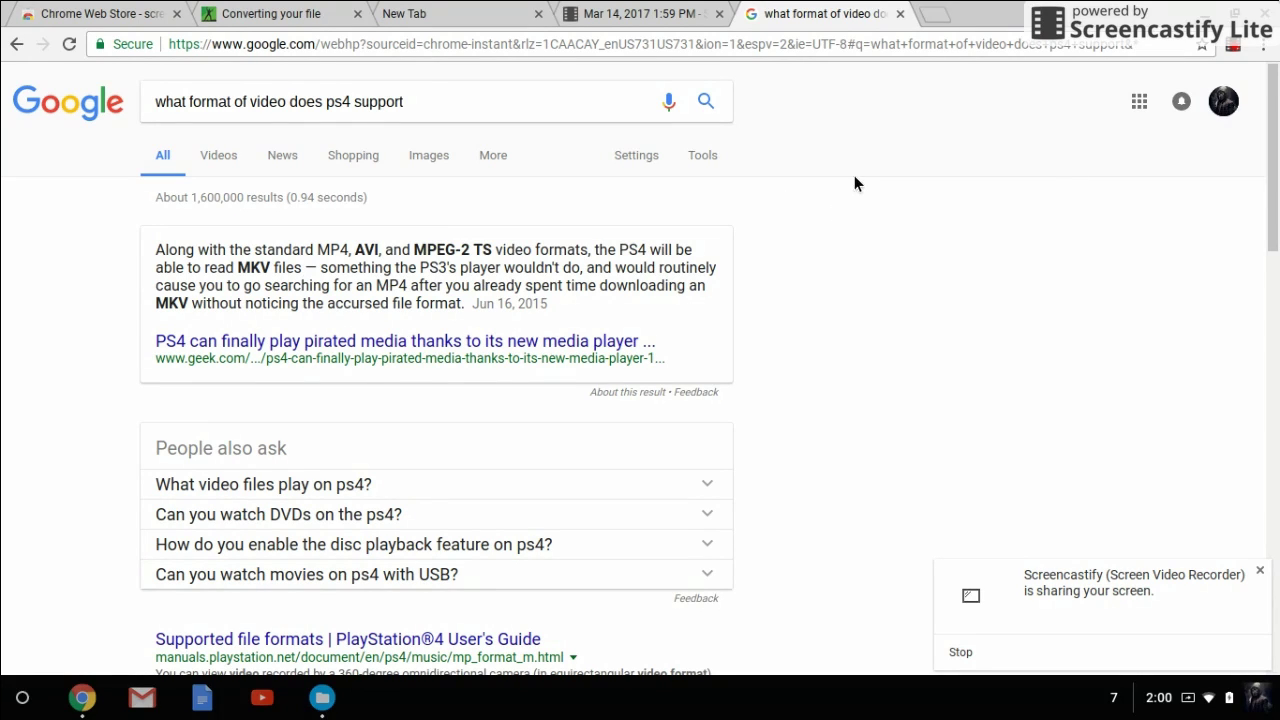
# - Return to Online-Convert's 'Convert video to MP4' page via the Google results and reach the upload area
pyautogui.click(331, 10)
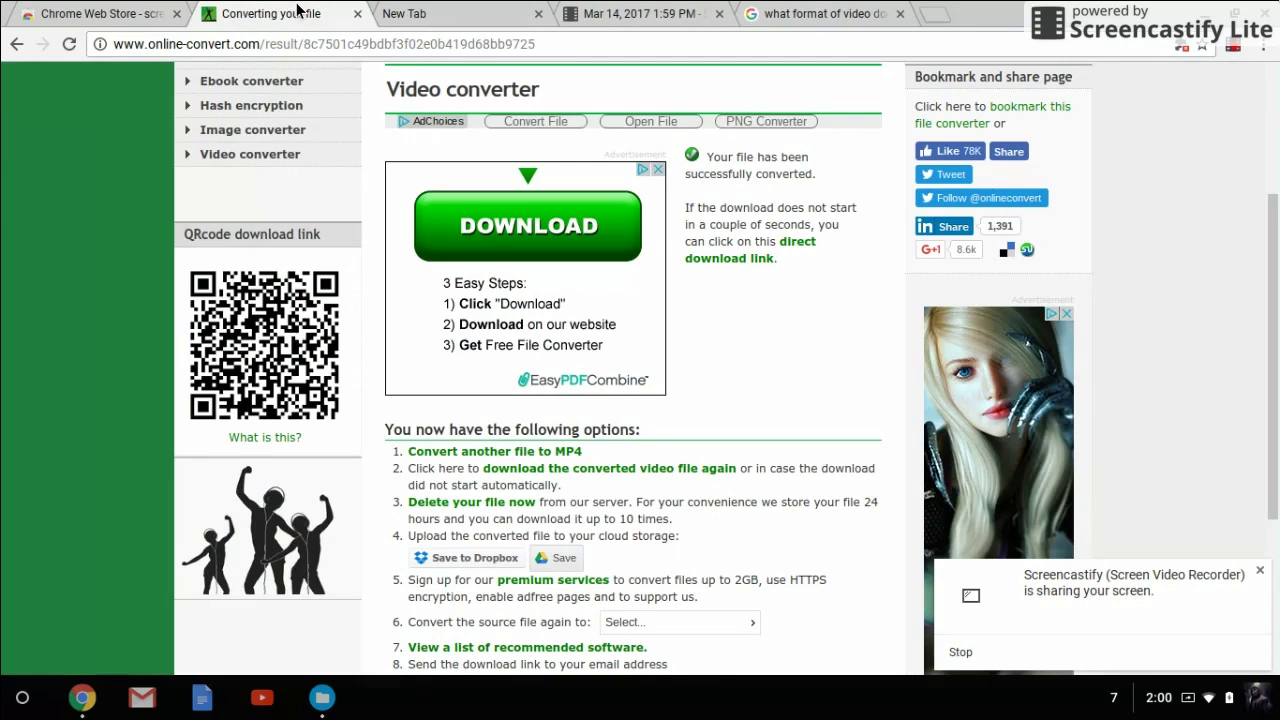
pyautogui.click(16, 44)
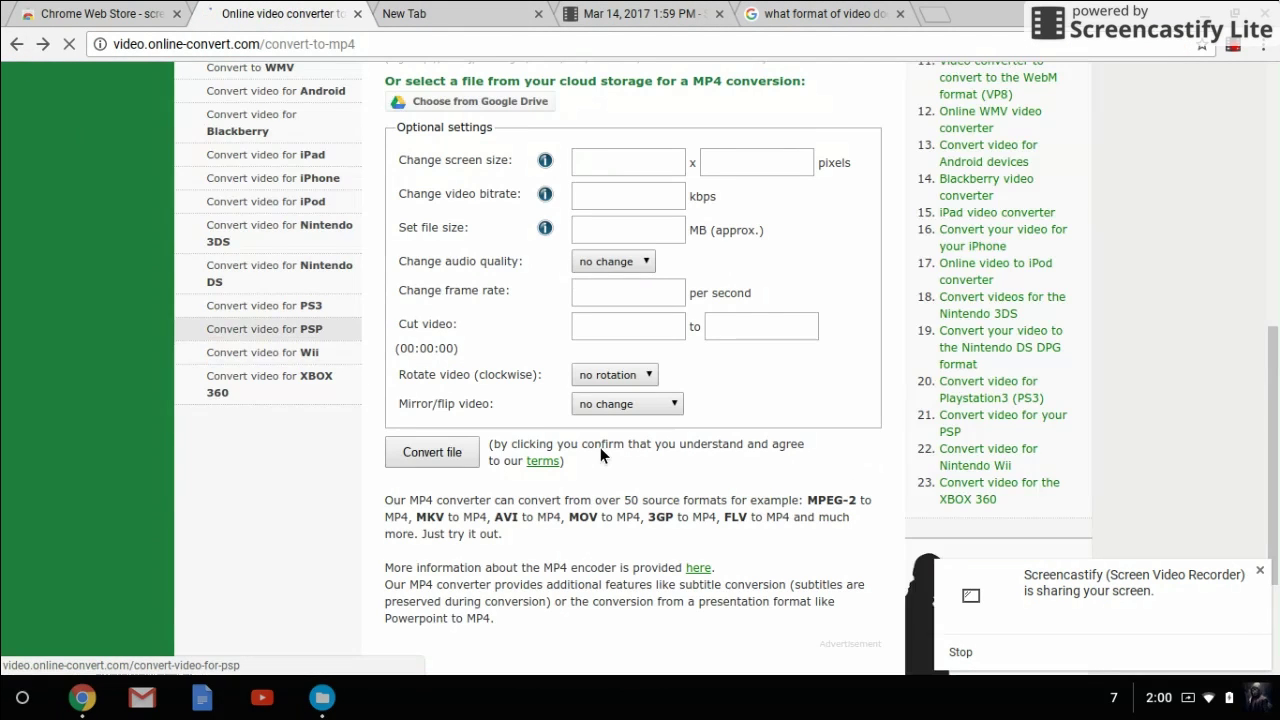
pyautogui.click(16, 44)
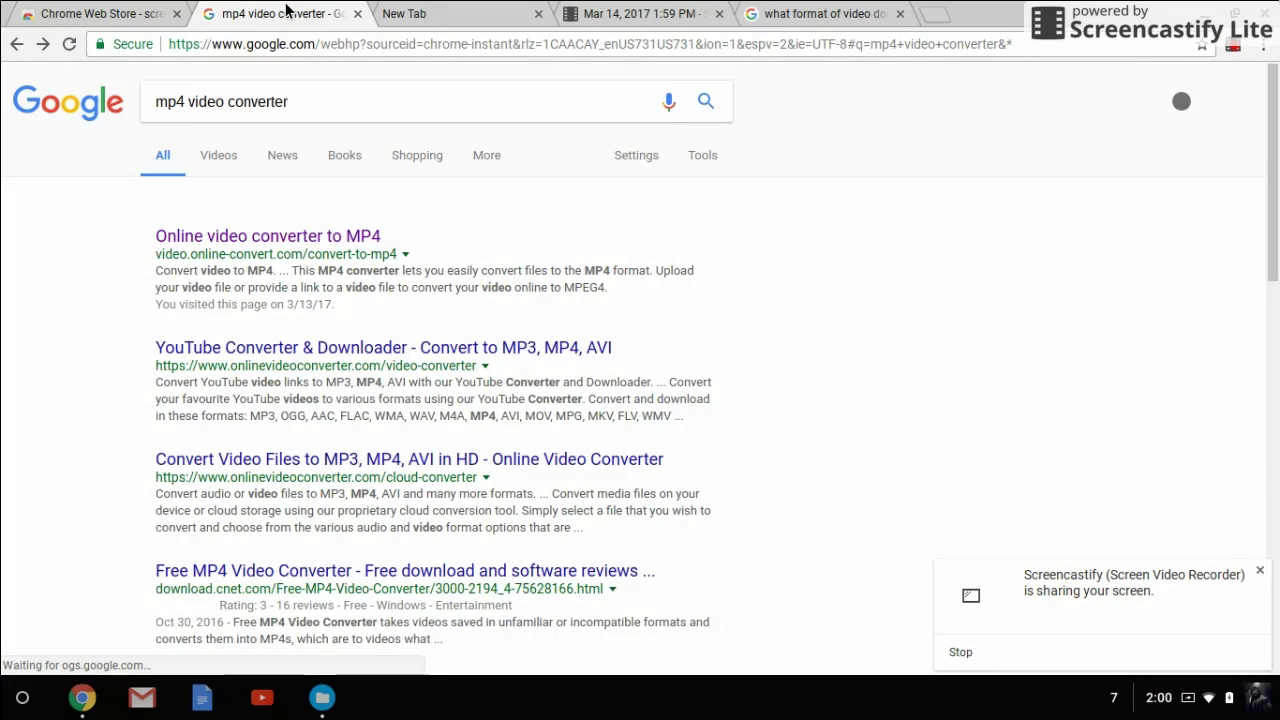
pyautogui.click(318, 234)
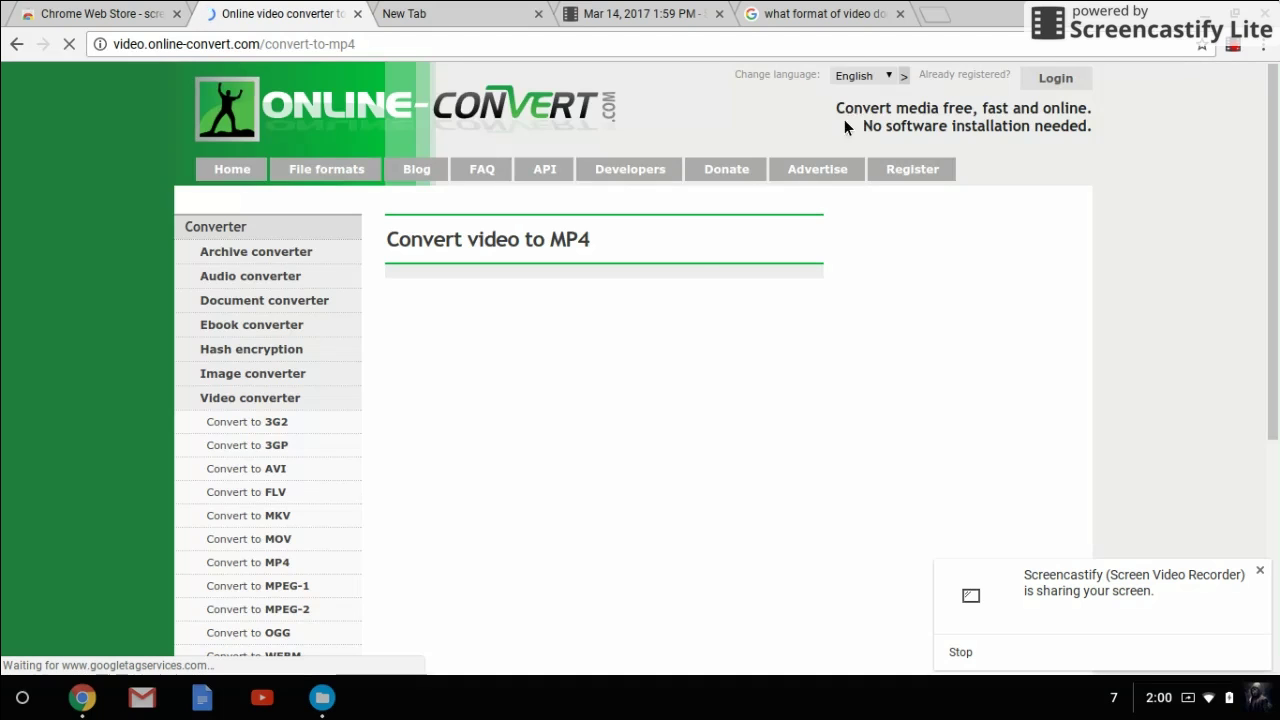
pyautogui.scroll(-3, 571, 371)
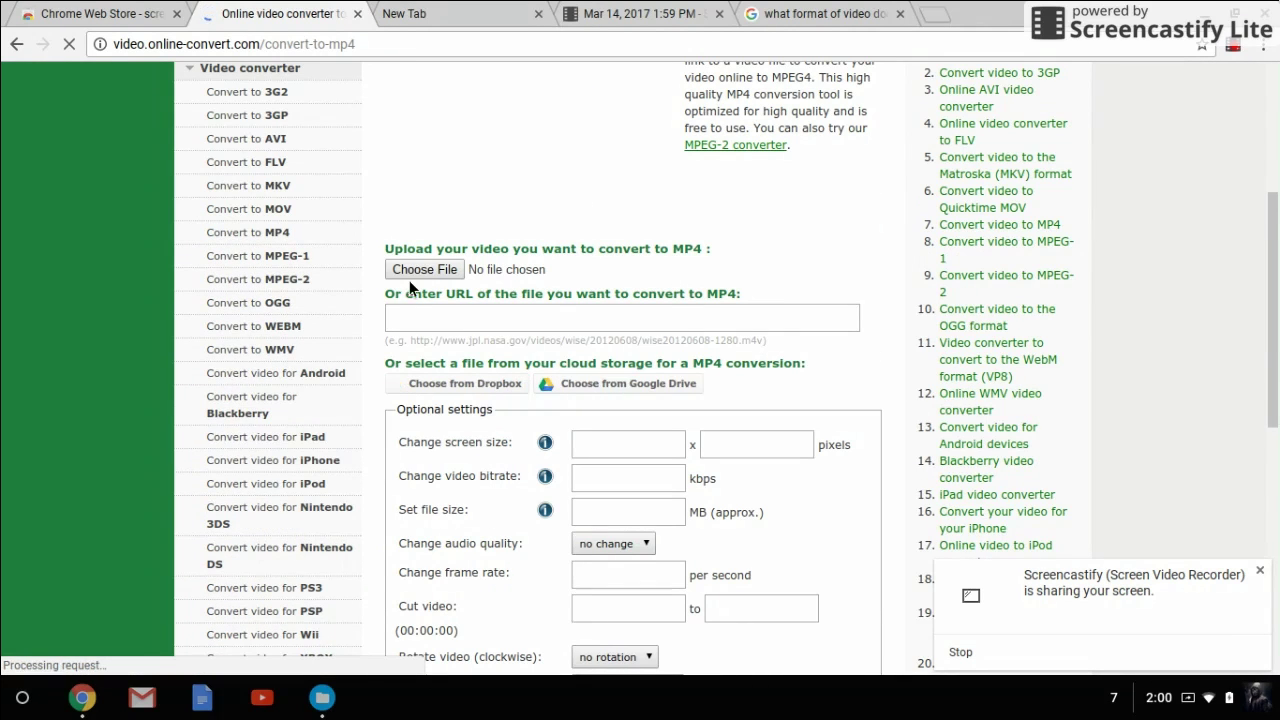
# - Choose 'Mar 14 2017 1-59 PM.webm' from Downloads as the video to convert
pyautogui.click(417, 272)
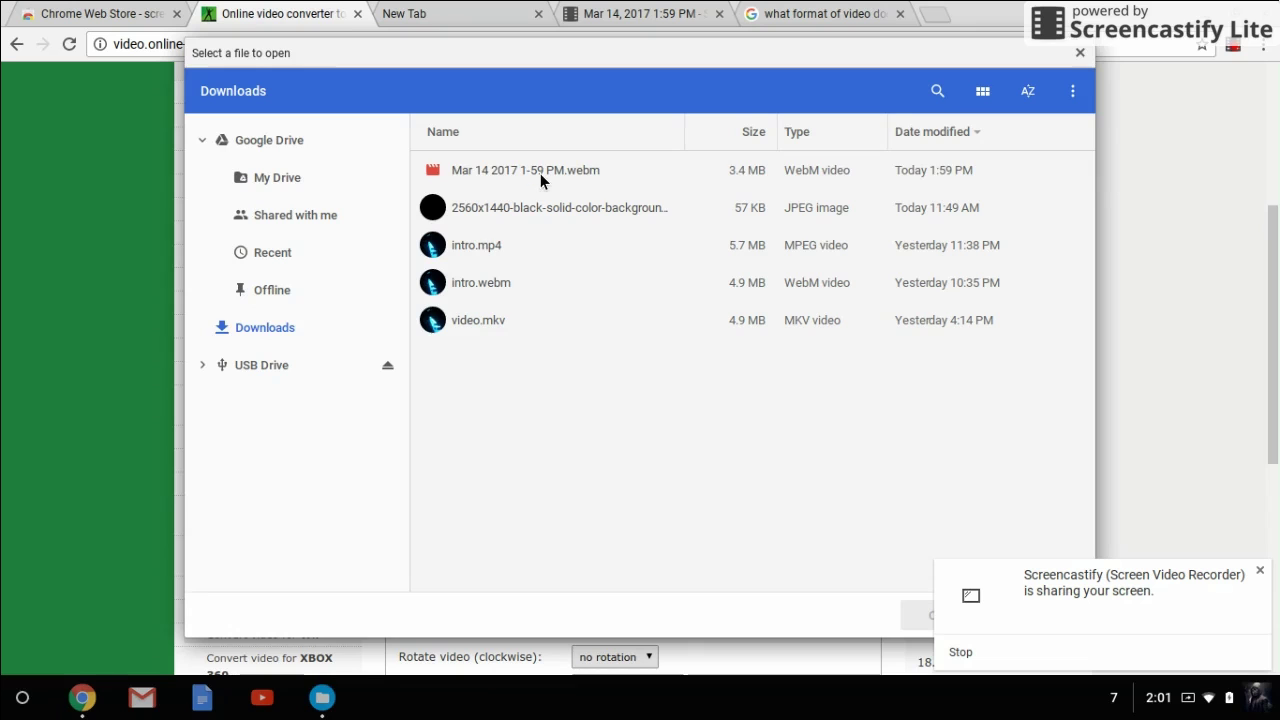
pyautogui.click(540, 173)
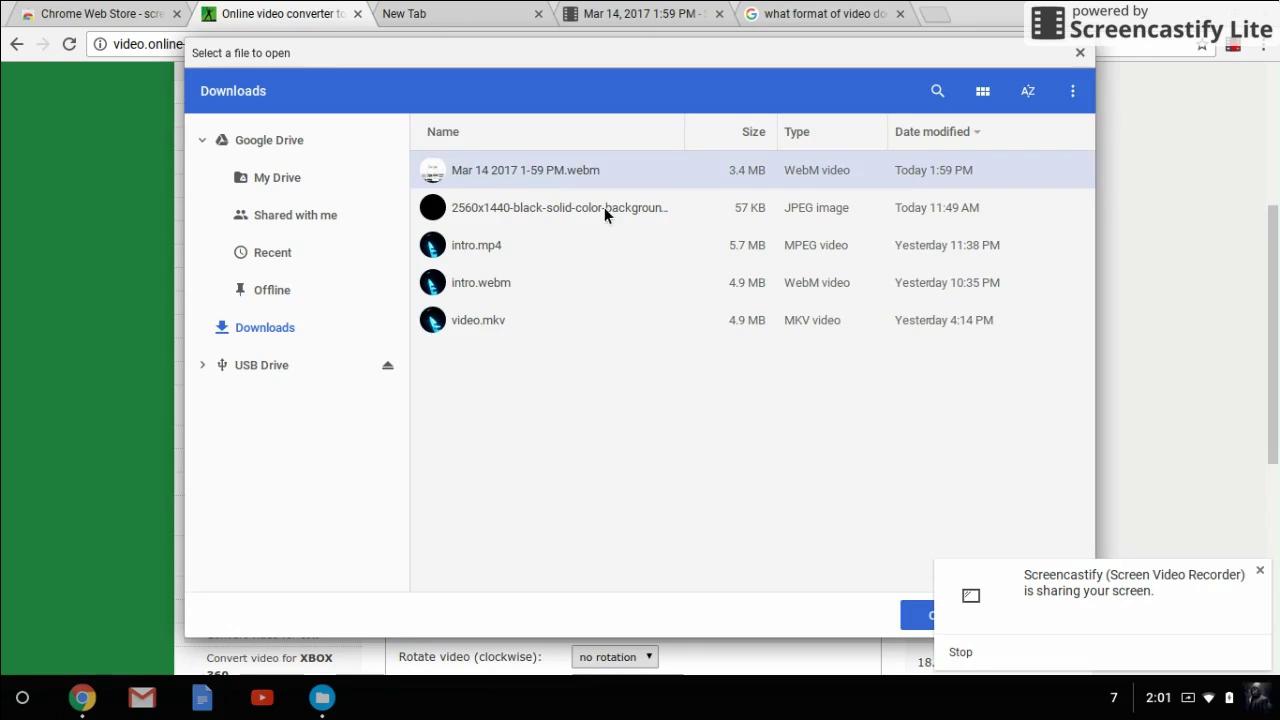
pyautogui.click(918, 615)
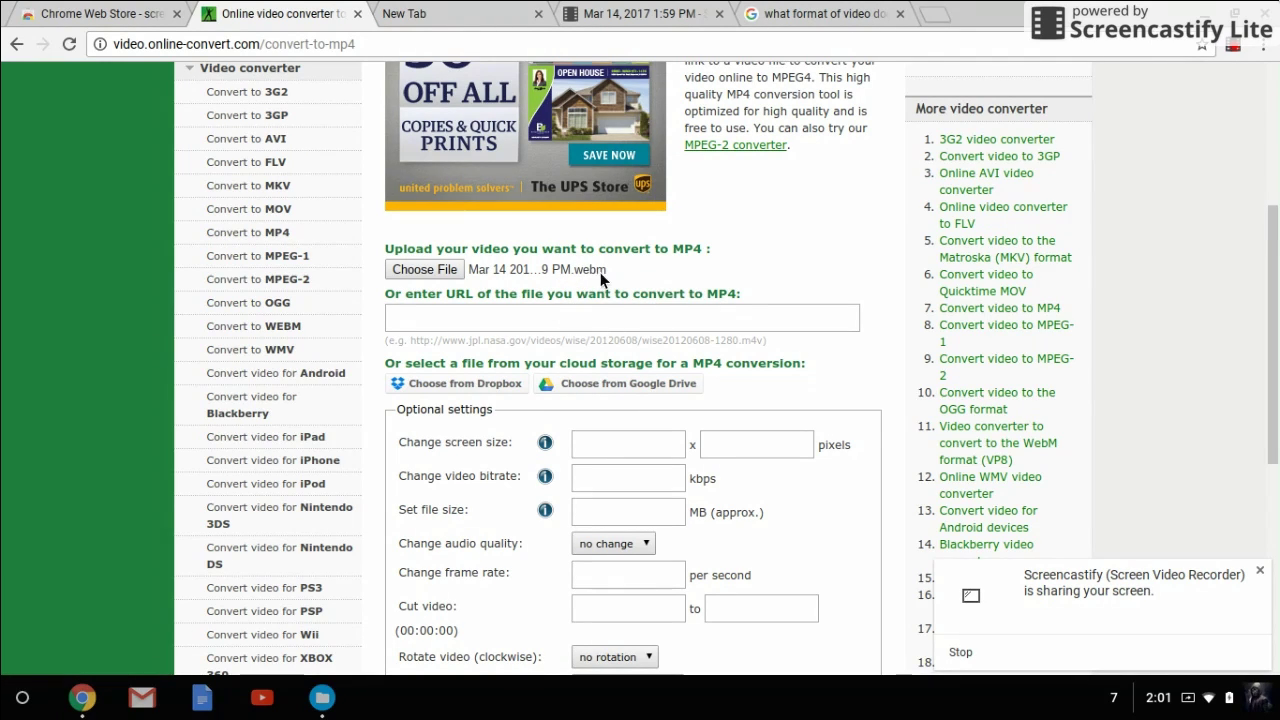
pyautogui.scroll(-3, 692, 310)
pyautogui.scroll(-2, 689, 299)
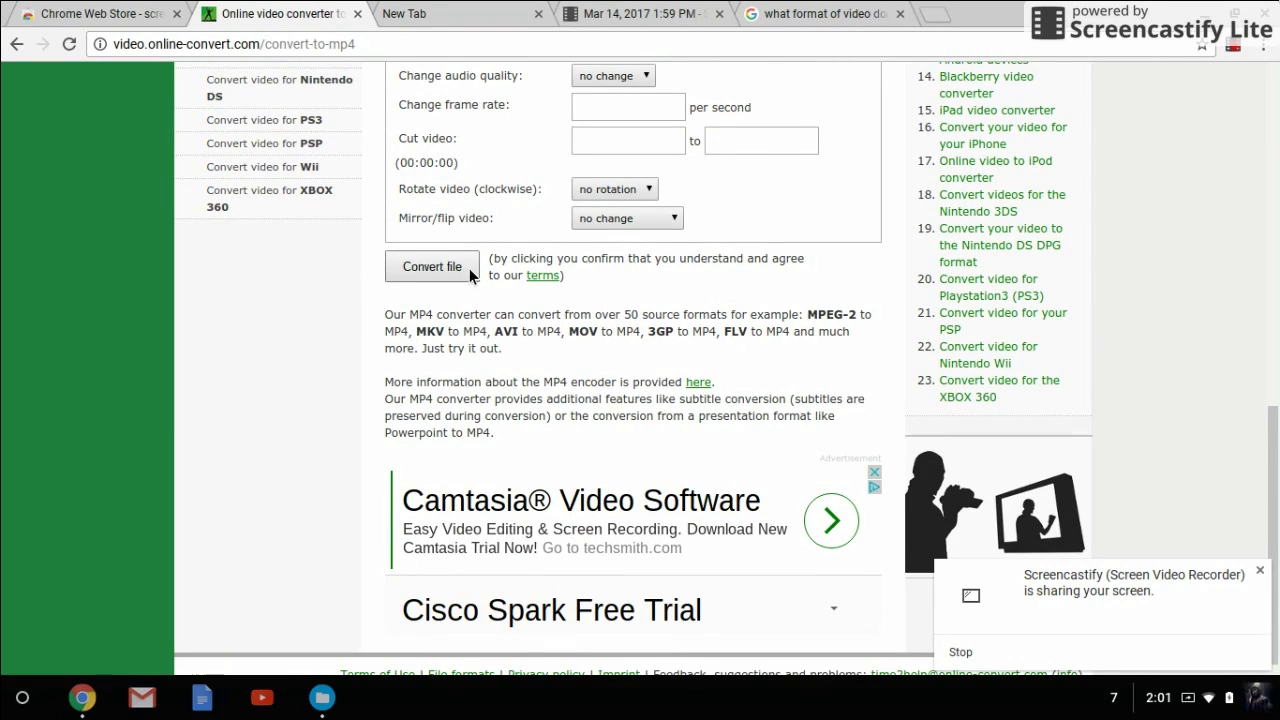
# - Start the MP4 conversion and follow its File received, Queued and Processing status
pyautogui.click(469, 268)
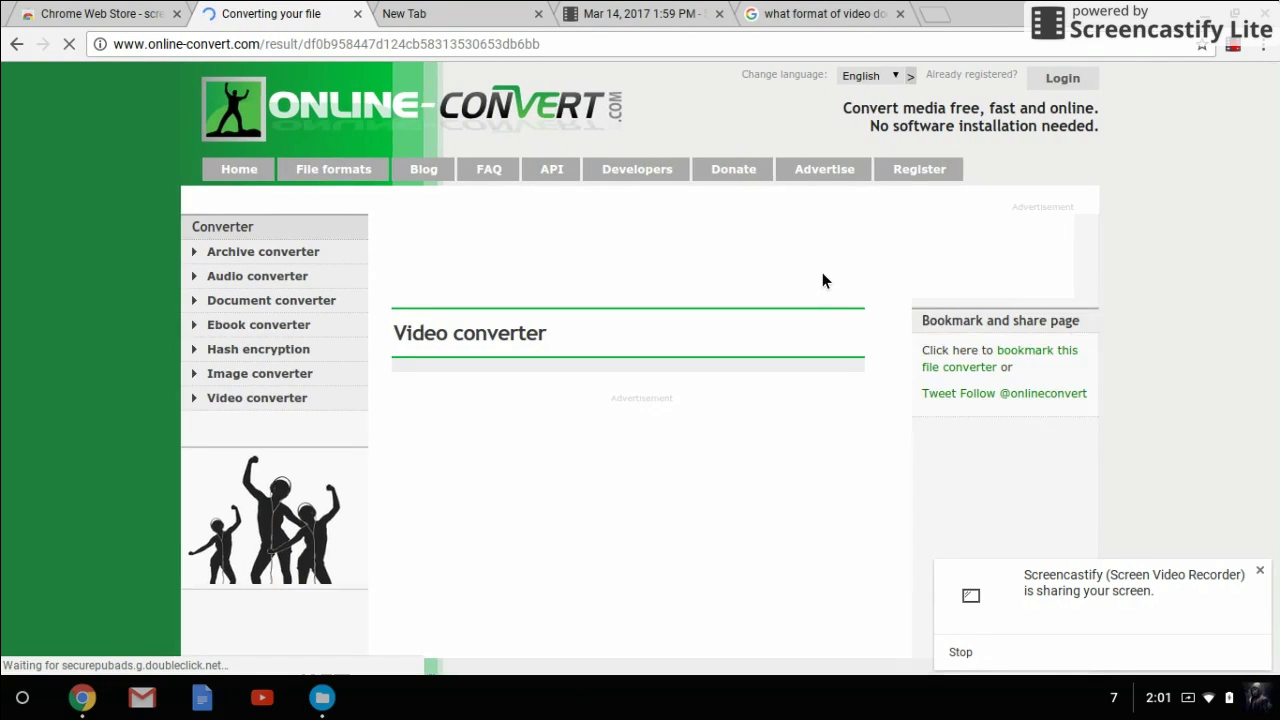
pyautogui.scroll(-3, 800, 340)
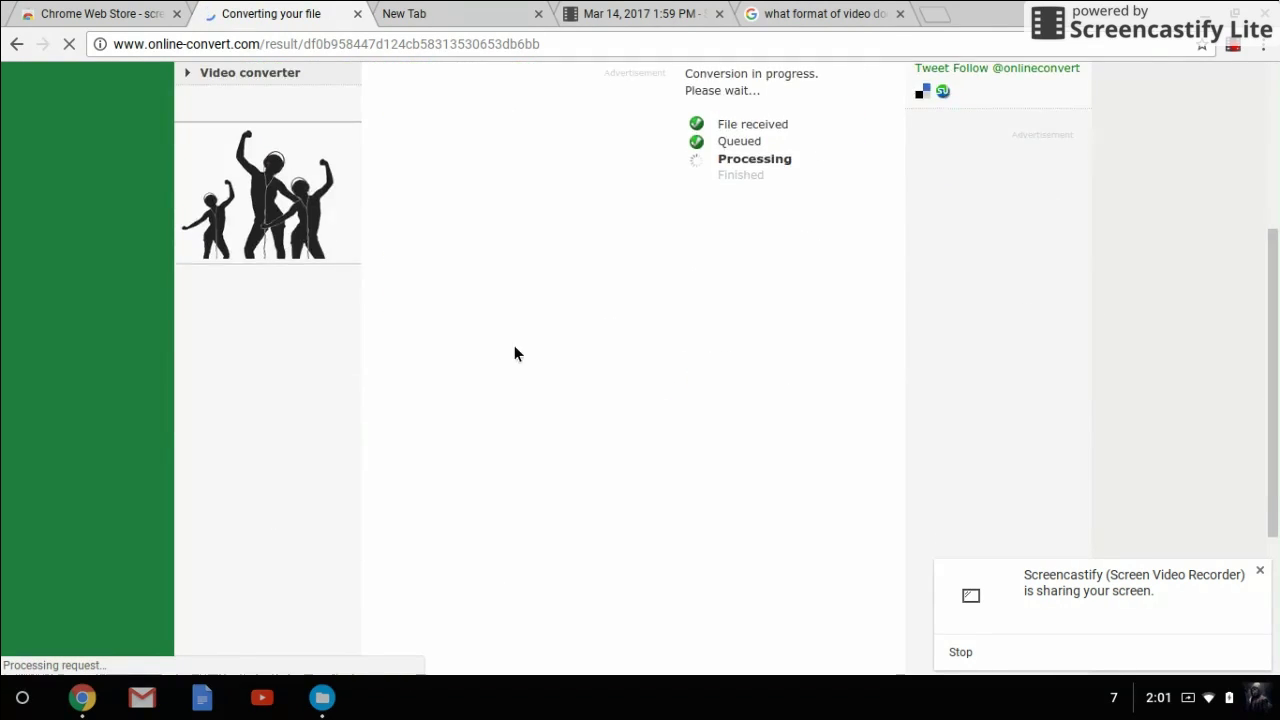
pyautogui.scroll(3, 505, 342)
pyautogui.scroll(-2, 493, 345)
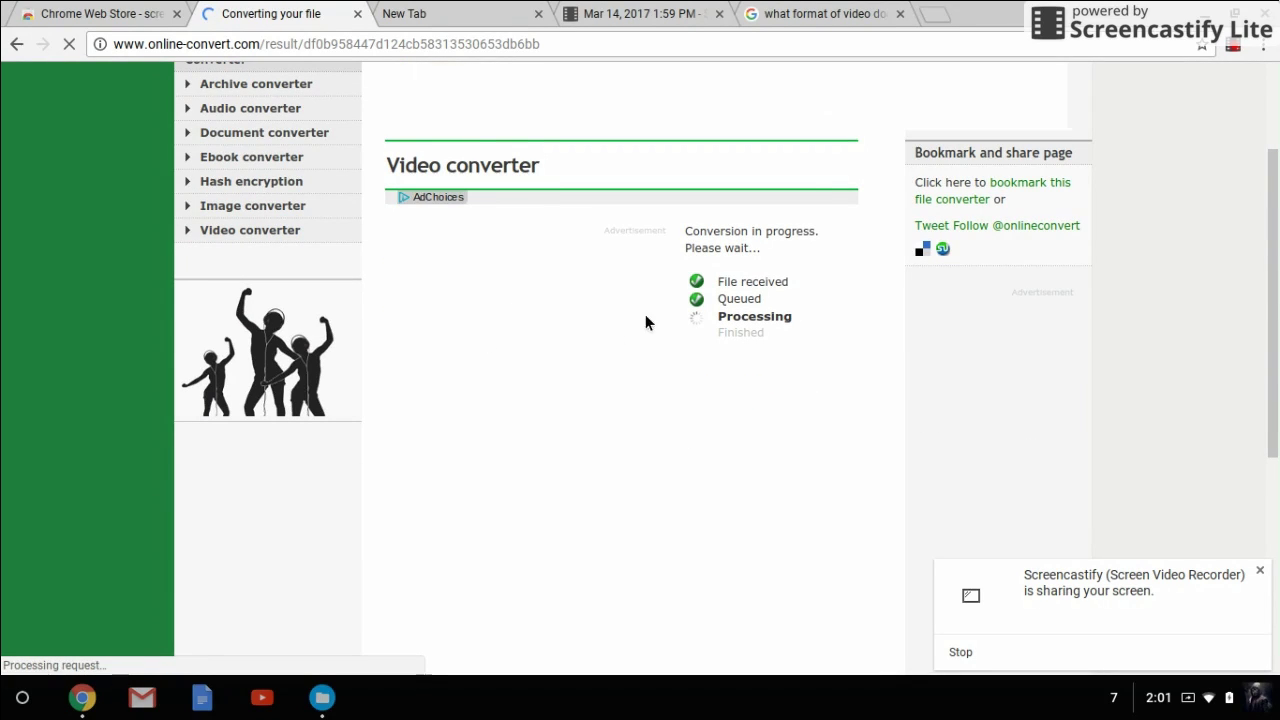
pyautogui.scroll(-3, 500, 394)
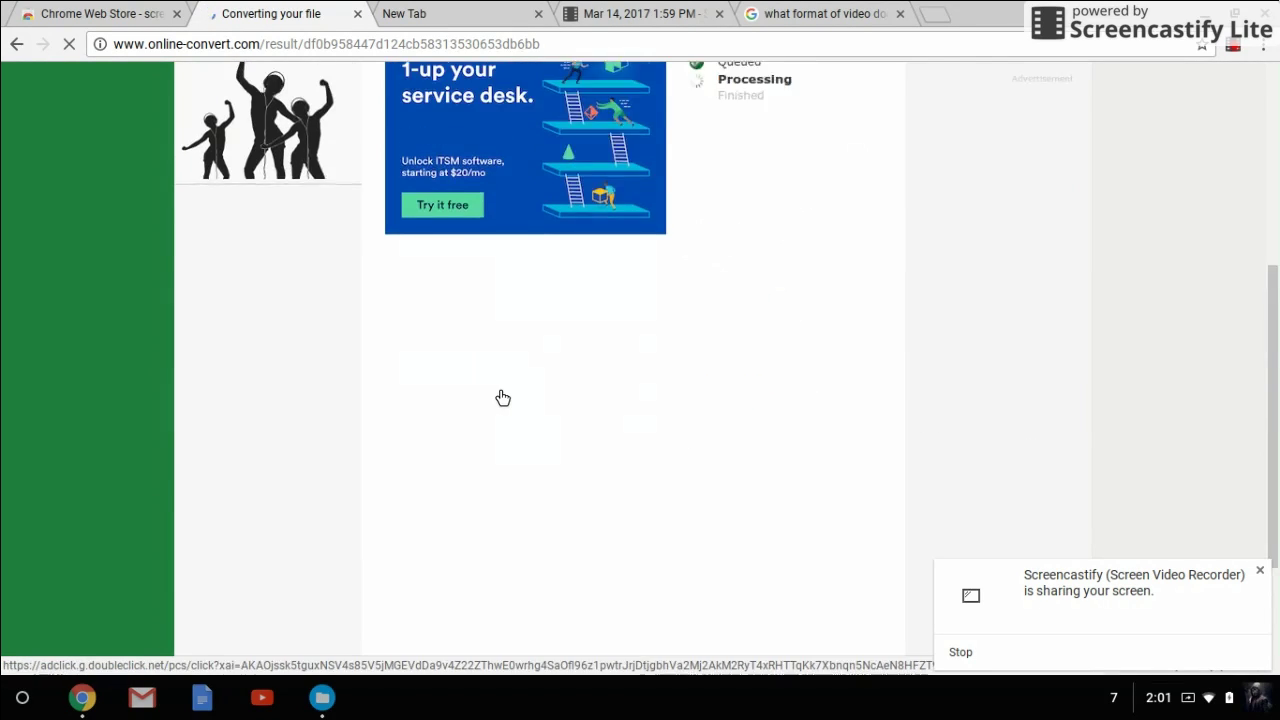
pyautogui.scroll(5, 530, 392)
pyautogui.scroll(-5, 633, 376)
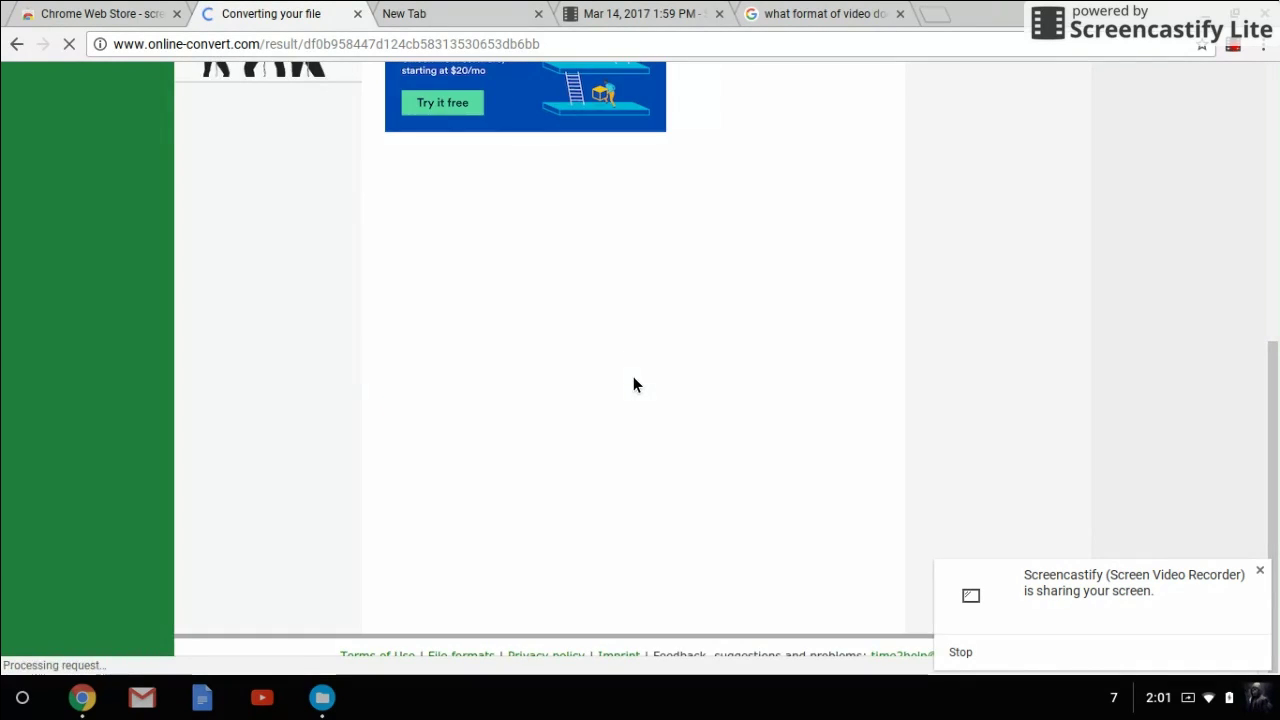
pyautogui.scroll(1, 633, 376)
pyautogui.scroll(4, 633, 376)
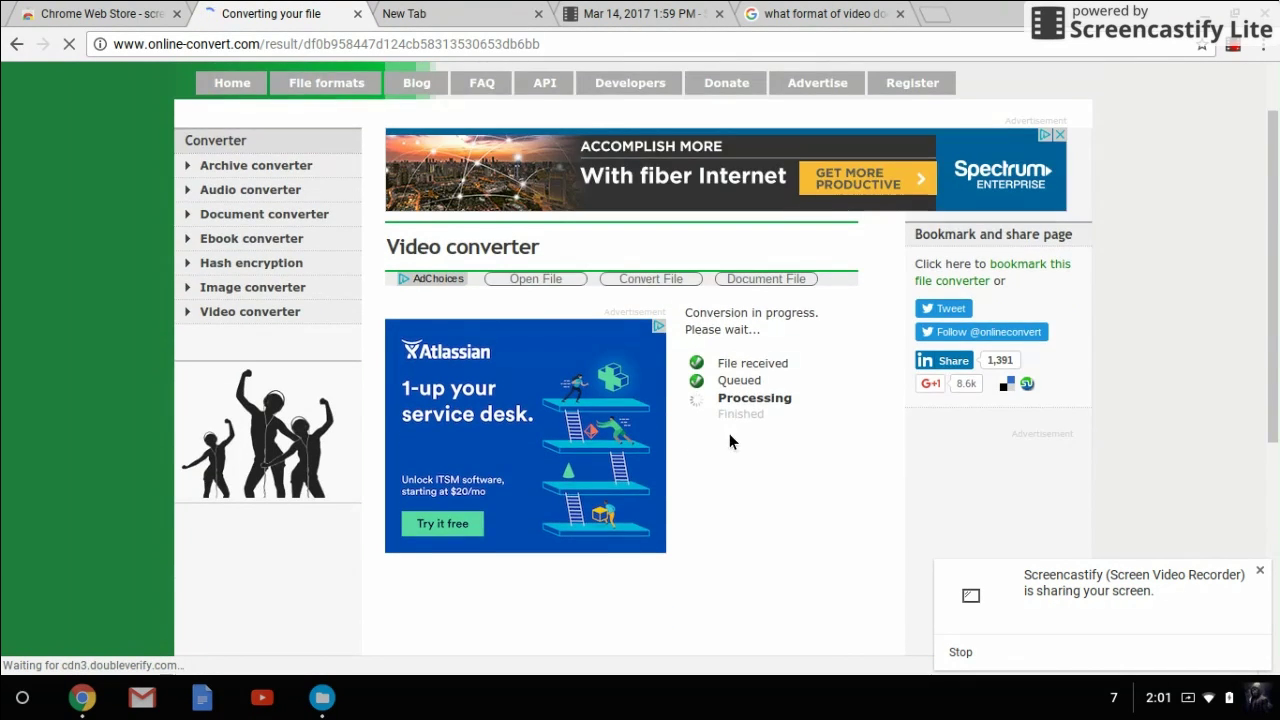
pyautogui.scroll(-4, 743, 446)
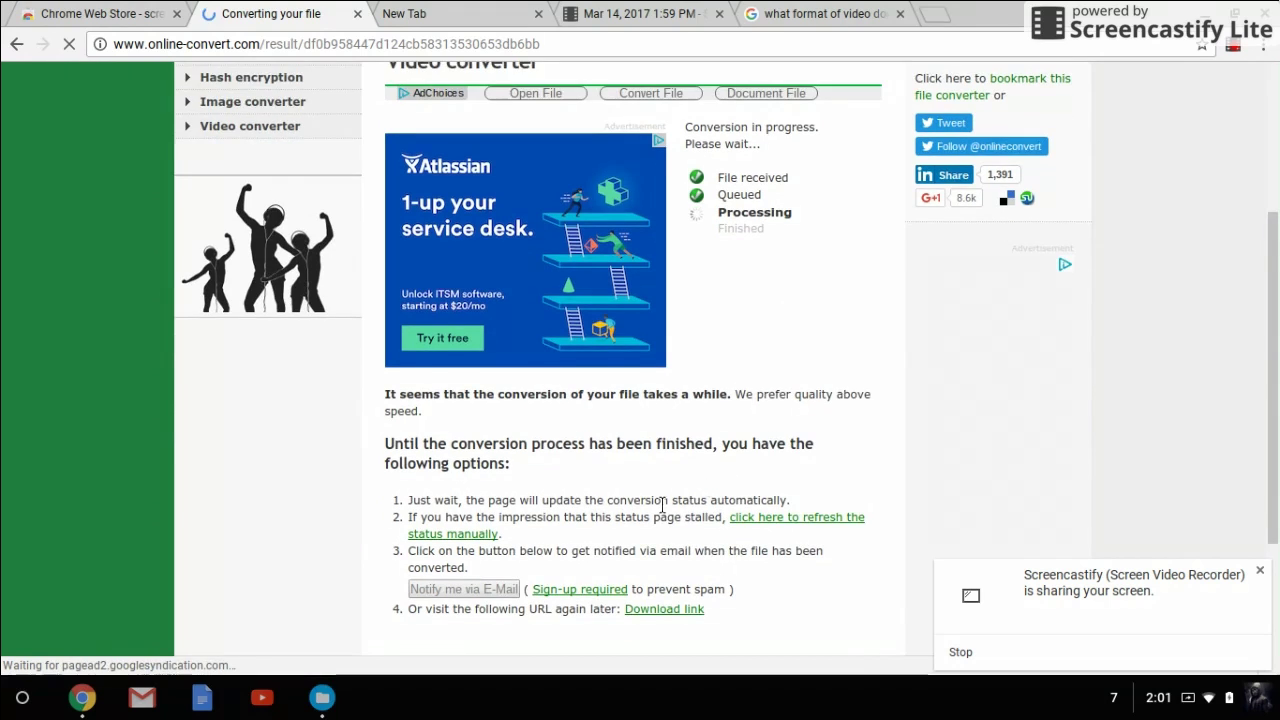
pyautogui.scroll(-1, 662, 505)
pyautogui.scroll(-1, 1137, 465)
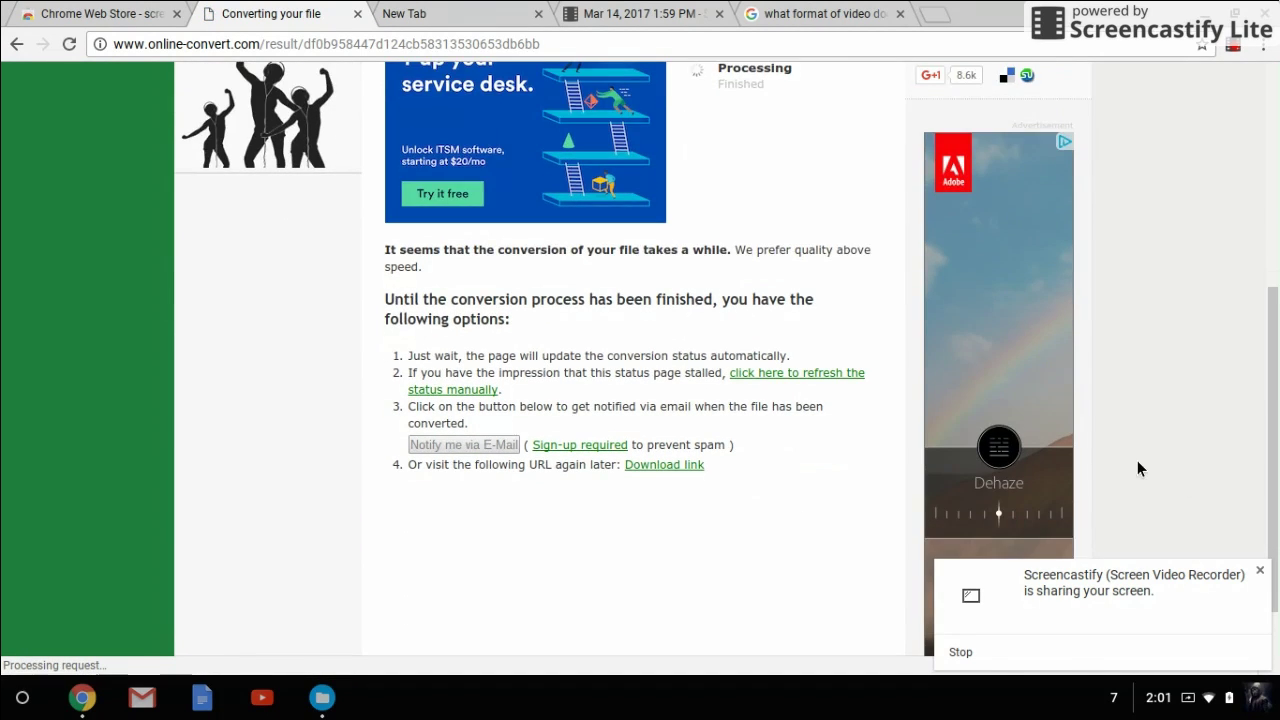
pyautogui.scroll(-3, 766, 440)
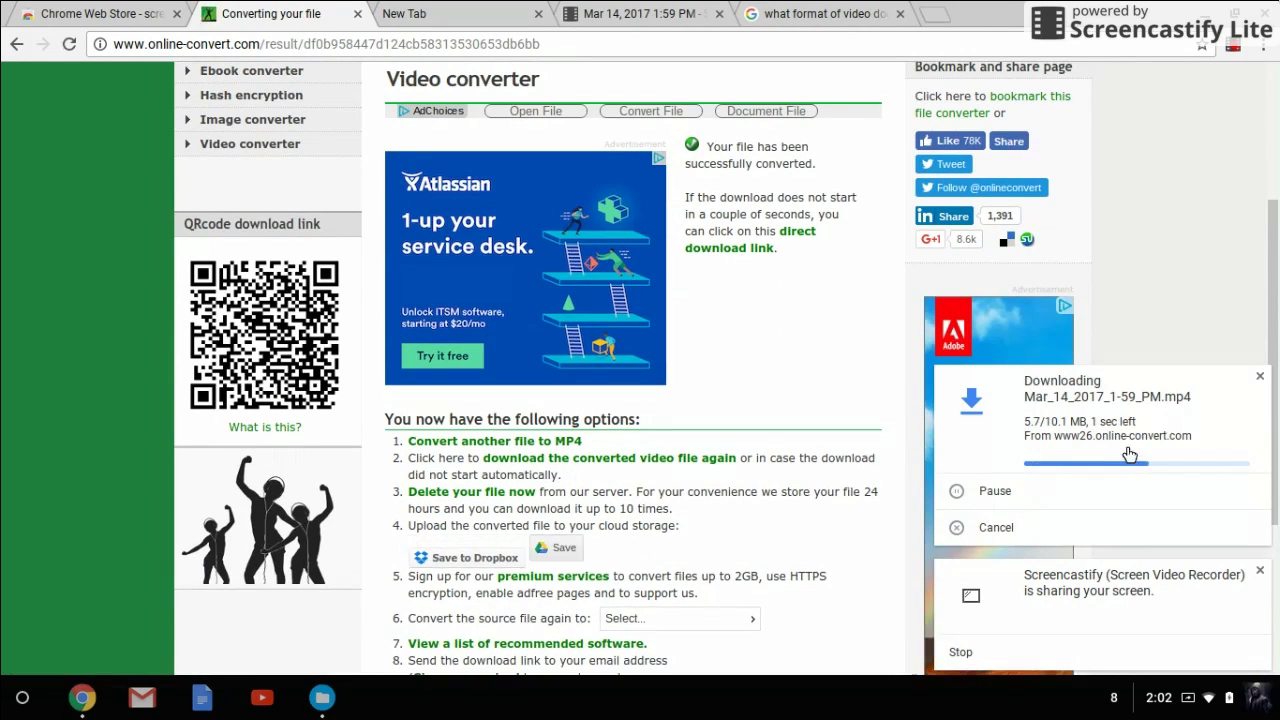
# - Scroll down the results page while Mar_14_2017_1-59_PM.mp4 finishes downloading
pyautogui.scroll(-3, 668, 405)
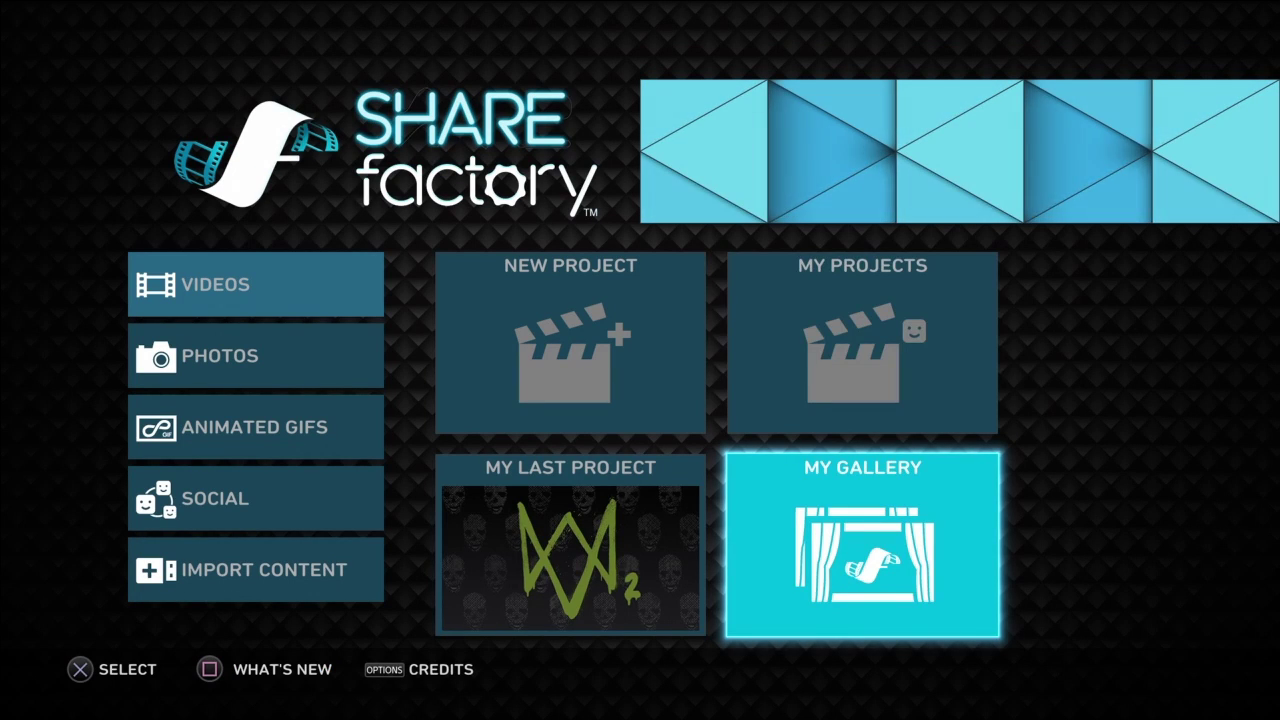
# - Go to Import Content > Import Videos > Import From USB to list the USB clips
pyautogui.press('Up')
pyautogui.press('Down')
pyautogui.press('Left')
pyautogui.press('Left')
pyautogui.press('Down')
pyautogui.press('Down')
pyautogui.press('Down')
pyautogui.press('Down')
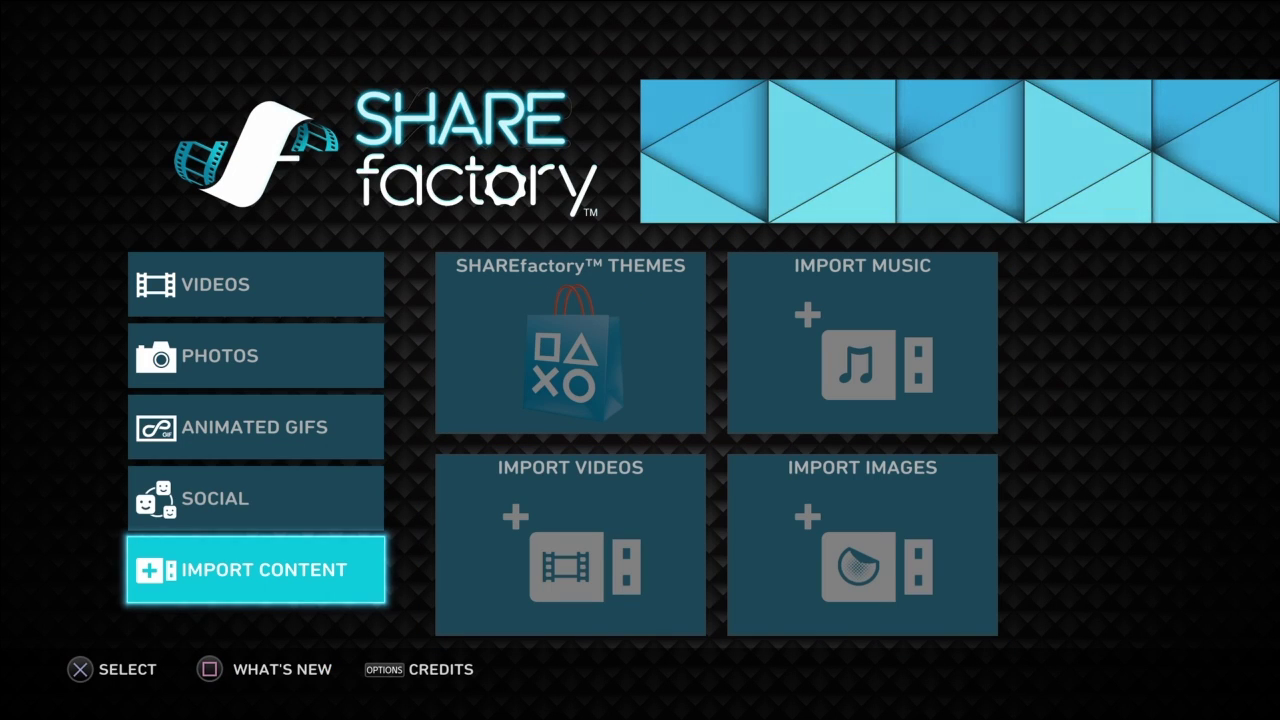
pyautogui.press('Right')
pyautogui.press('Down')
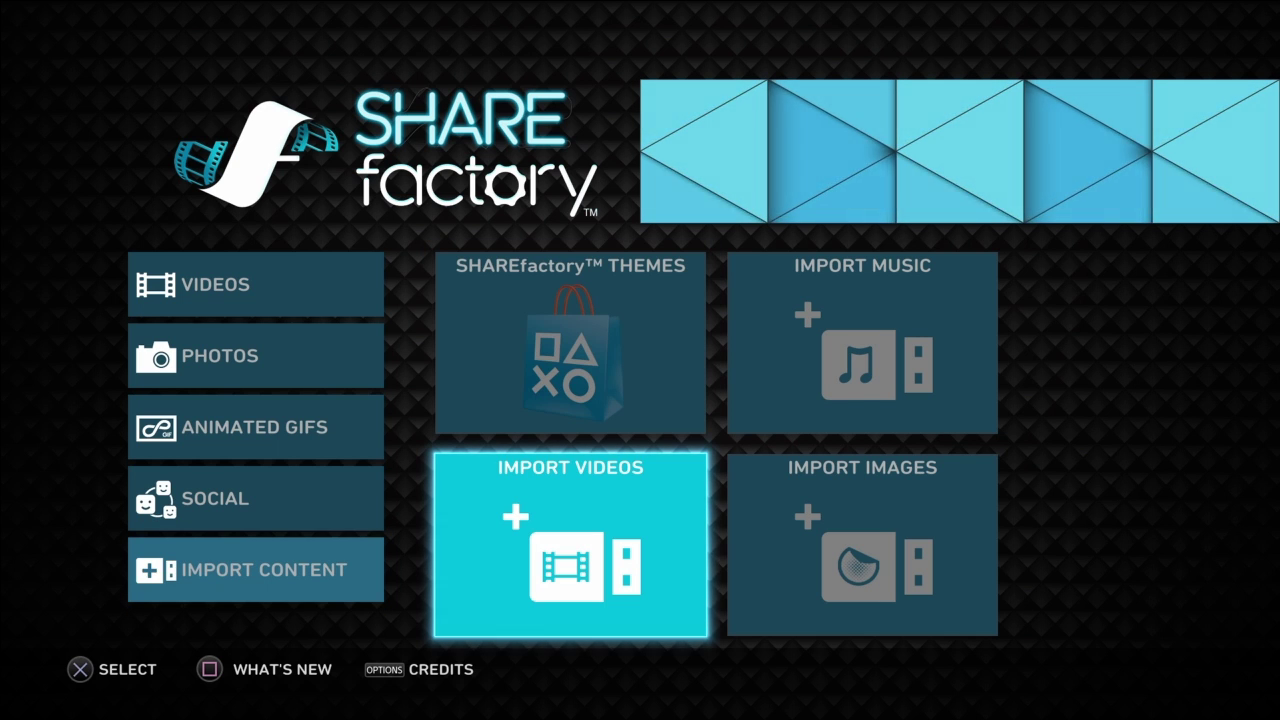
pyautogui.press('Return')
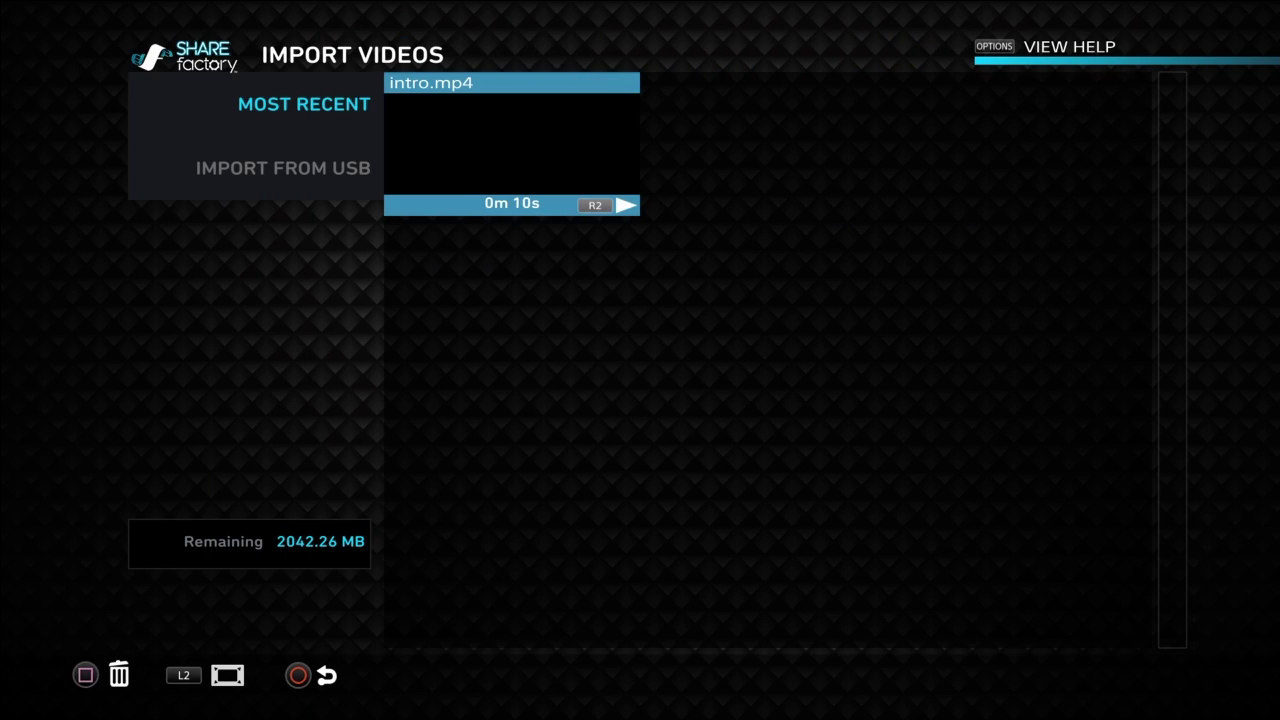
pyautogui.press('Left')
pyautogui.press('Down')
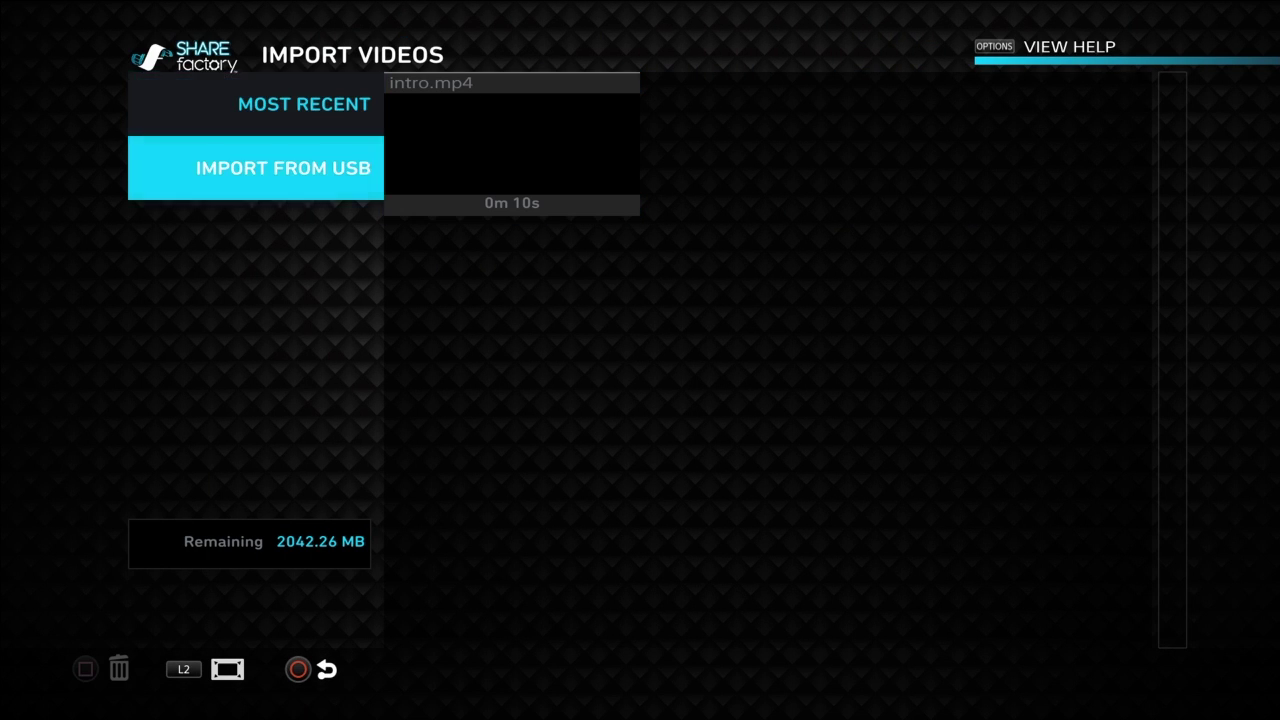
pyautogui.press('Return')
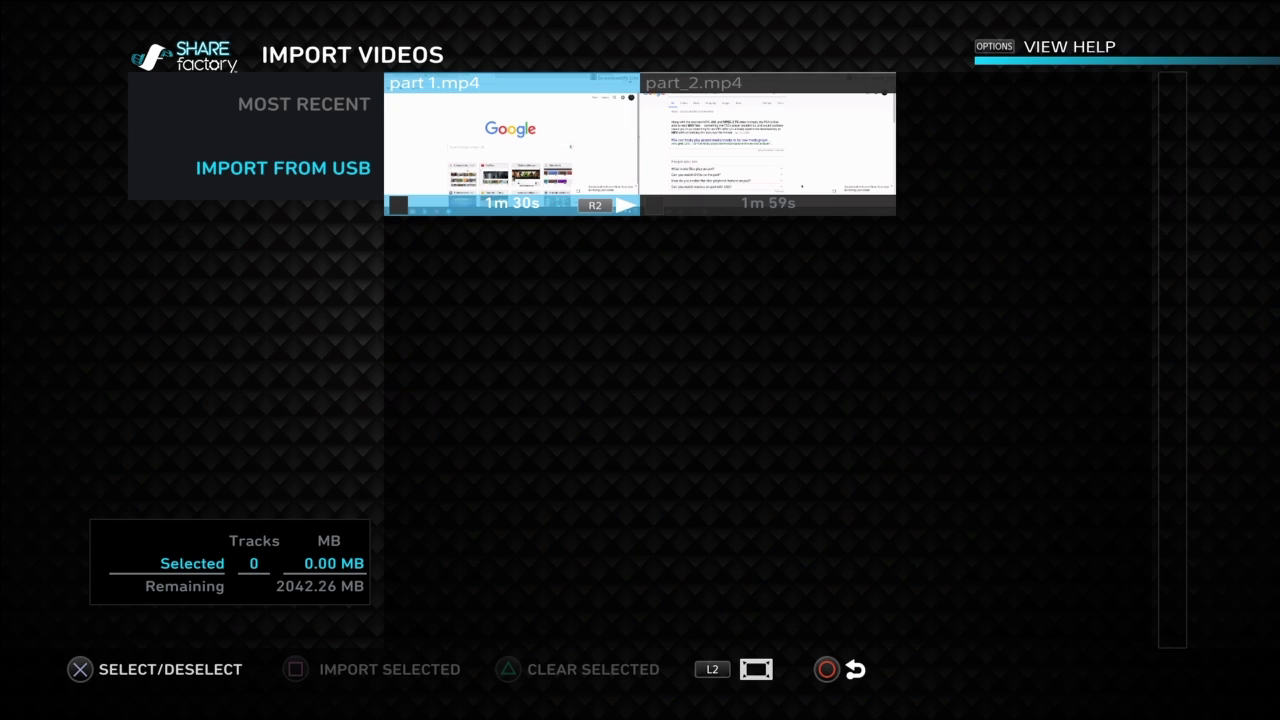
# - Mark part 1.mp4 and part_2.mp4 and import the selected clips
pyautogui.press('Return')
pyautogui.press('Right')
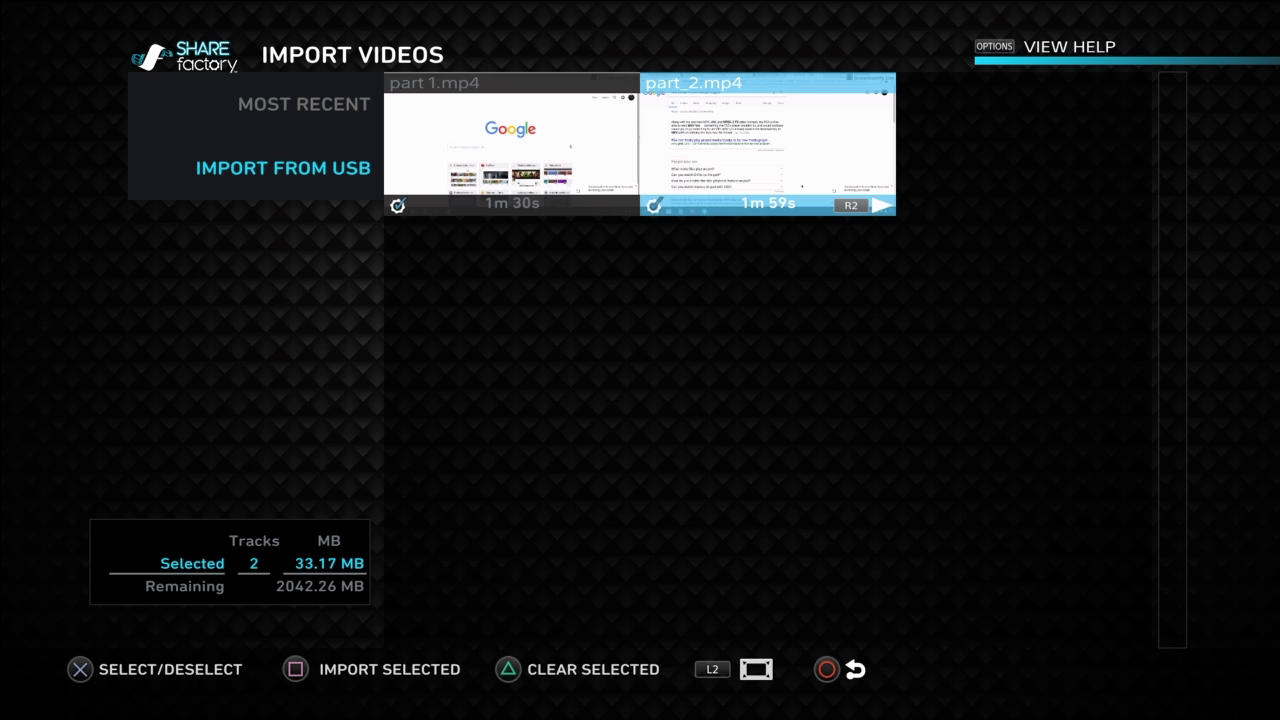
pyautogui.press('Left')
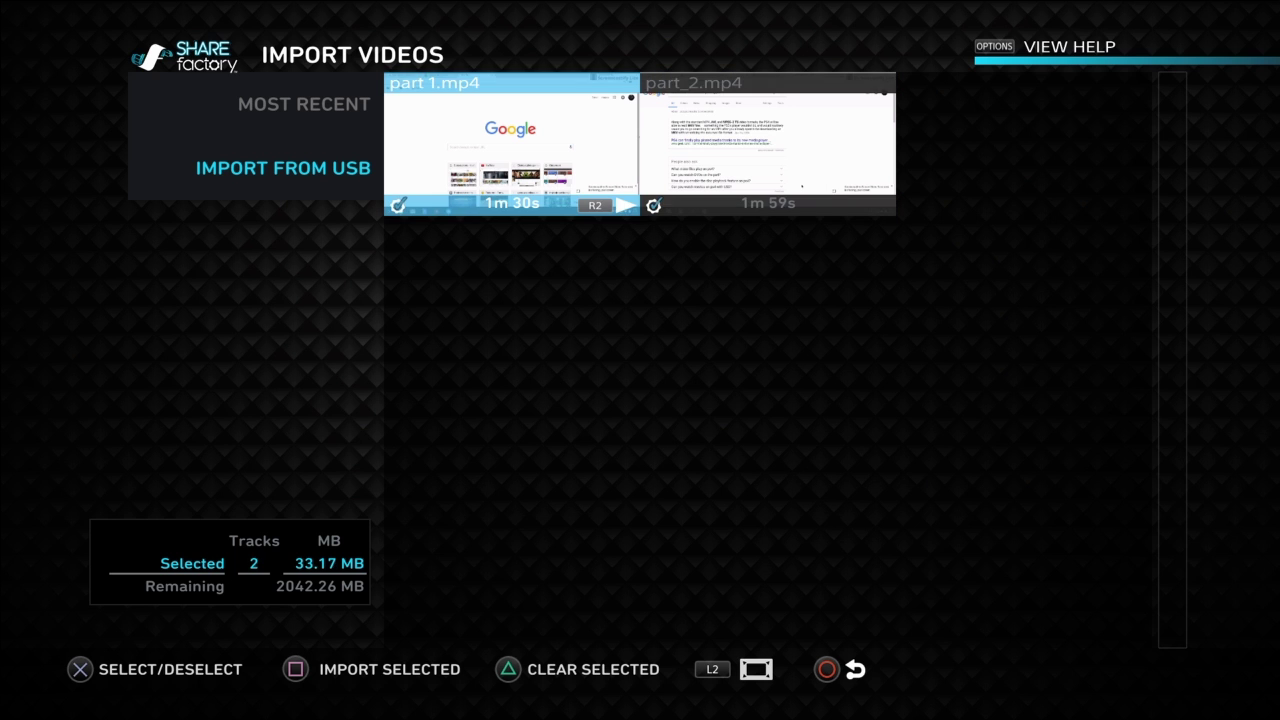
pyautogui.press('s')
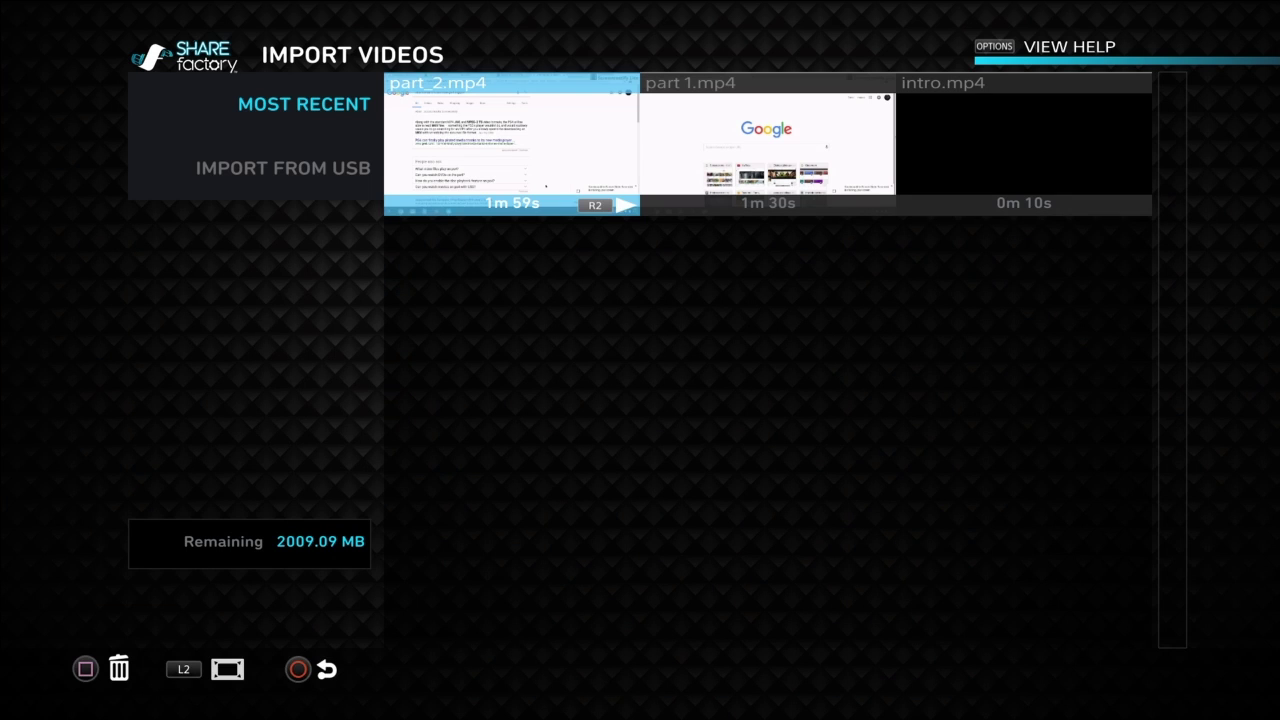
# - Check the newly imported part_2.mp4 in Most Recent, then return to the main menu
pyautogui.press('Left')
pyautogui.press('Down')
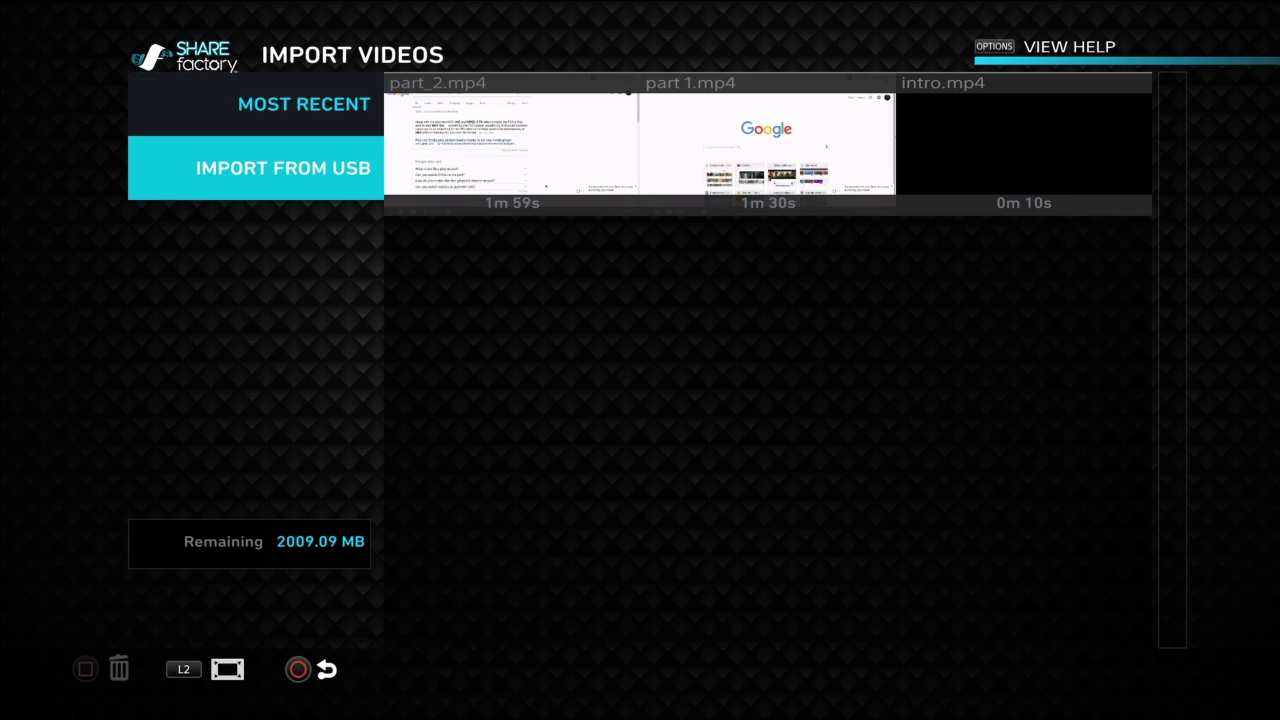
pyautogui.press('Up')
pyautogui.press('Right')
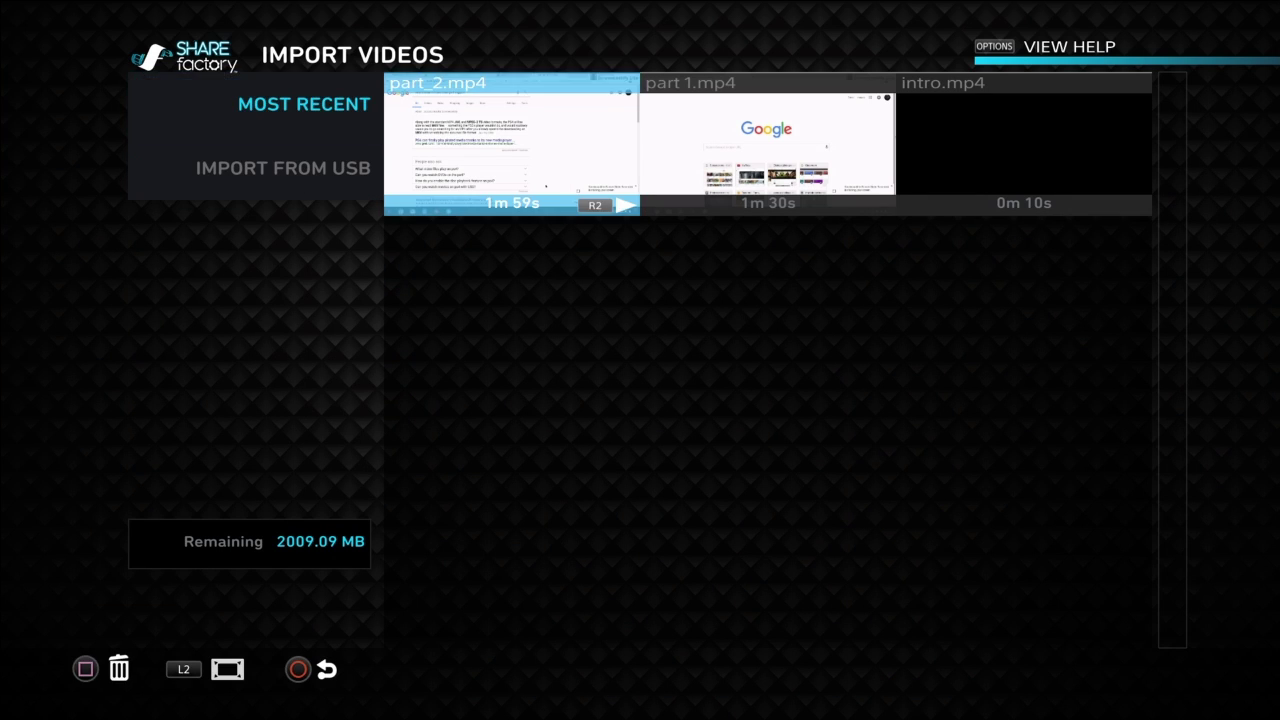
pyautogui.press('Escape')
# - Begin a New Project under Videos with the Shooter: Top Ten theme and four clips
pyautogui.press('Up')
pyautogui.press('Up')
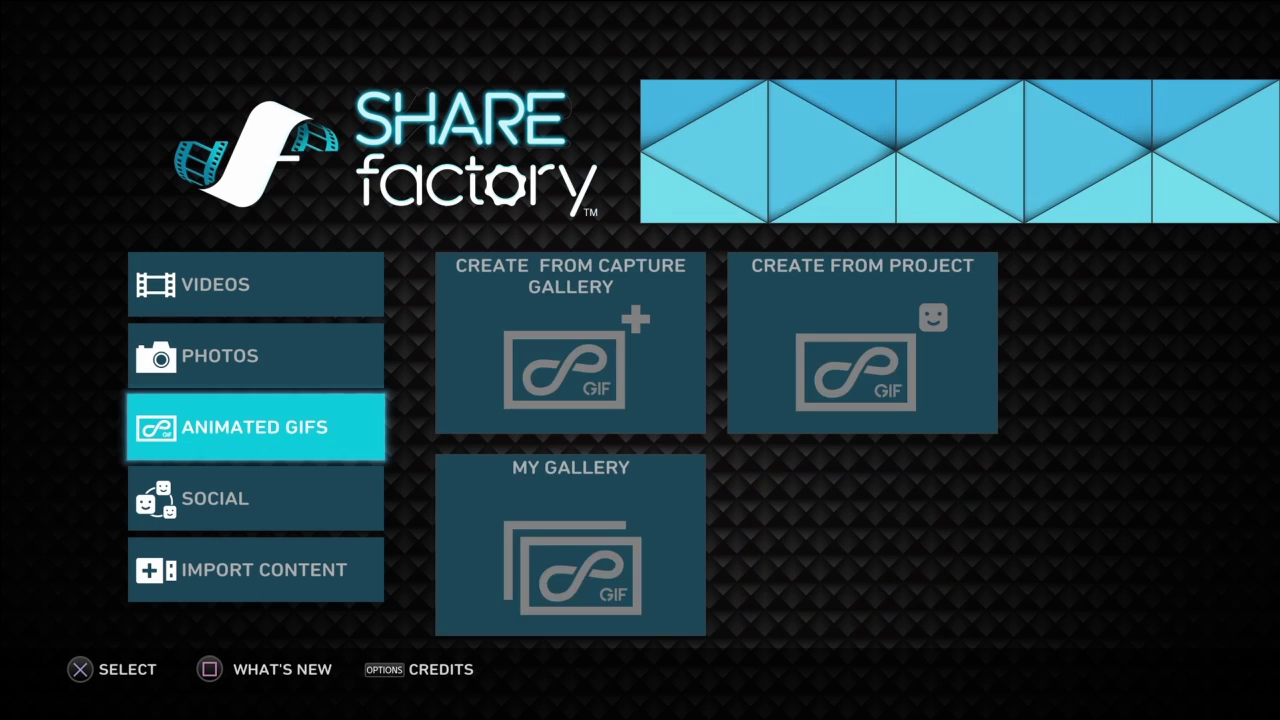
pyautogui.press('Up')
pyautogui.press('Up')
pyautogui.press('Right')
pyautogui.press('Return')
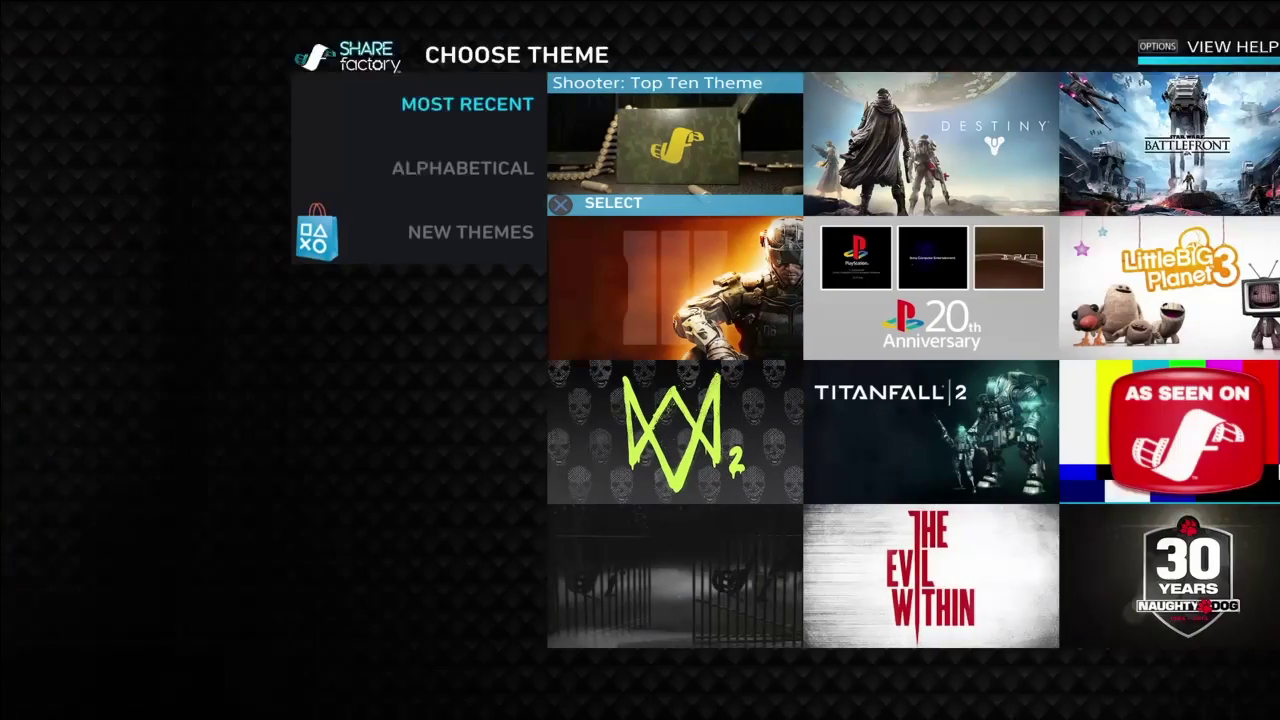
pyautogui.press('Return')
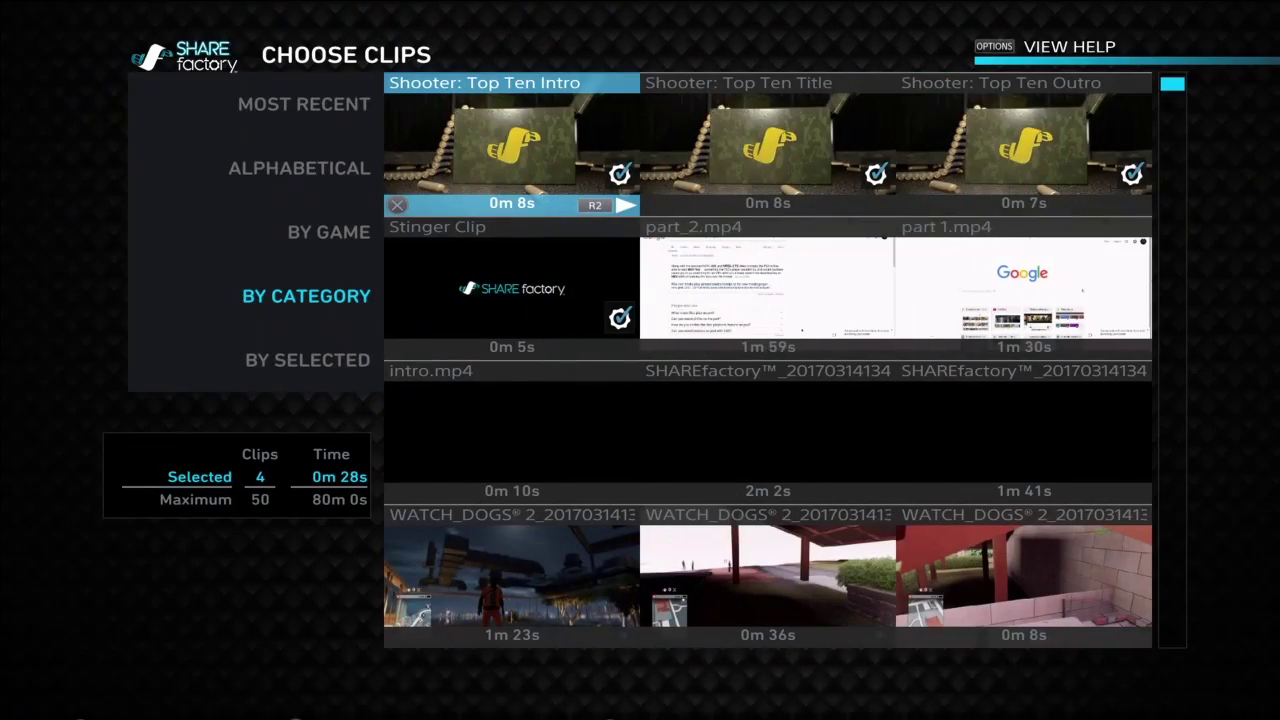
pyautogui.press('s')
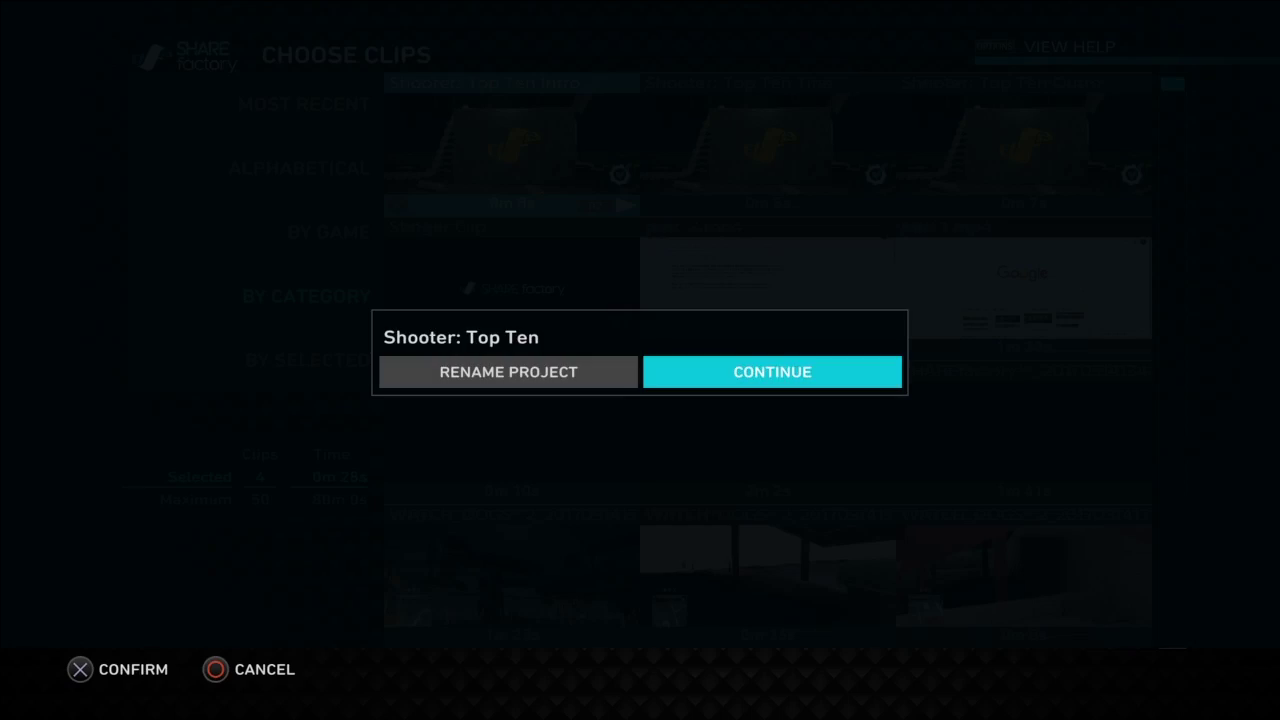